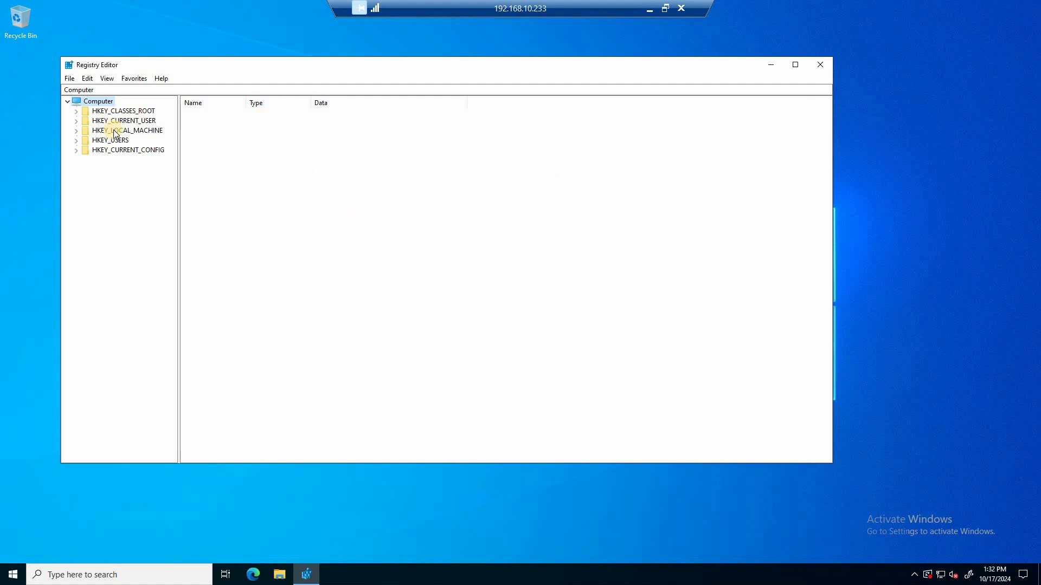
Expand the registry tree down to HKEY_LOCAL_MACHINE\SYSTEM\CurrentControlSet\Control.
left_click(88, 132)
left_click(76, 130)
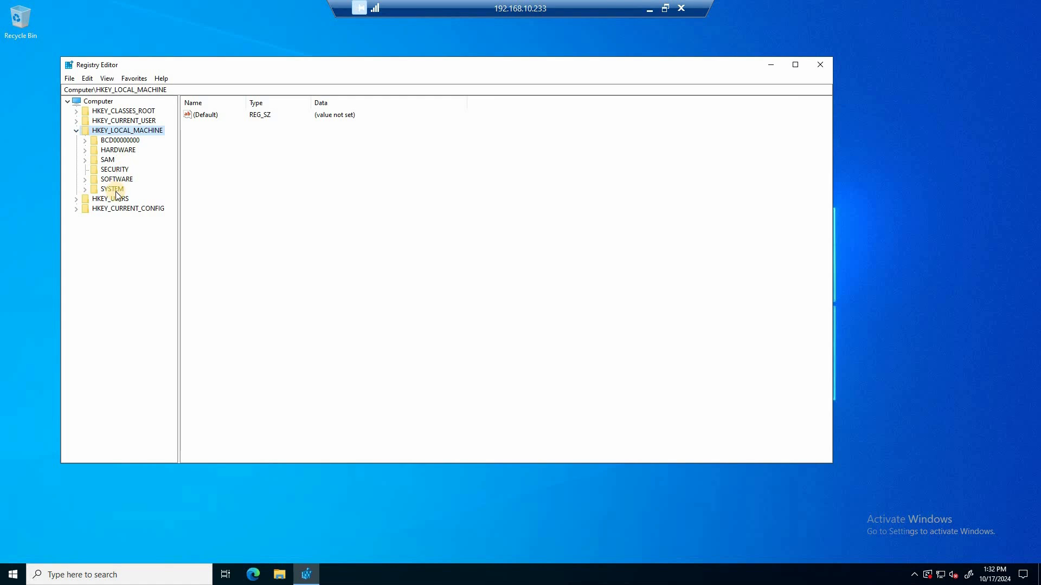
left_click(90, 191)
left_click(86, 191)
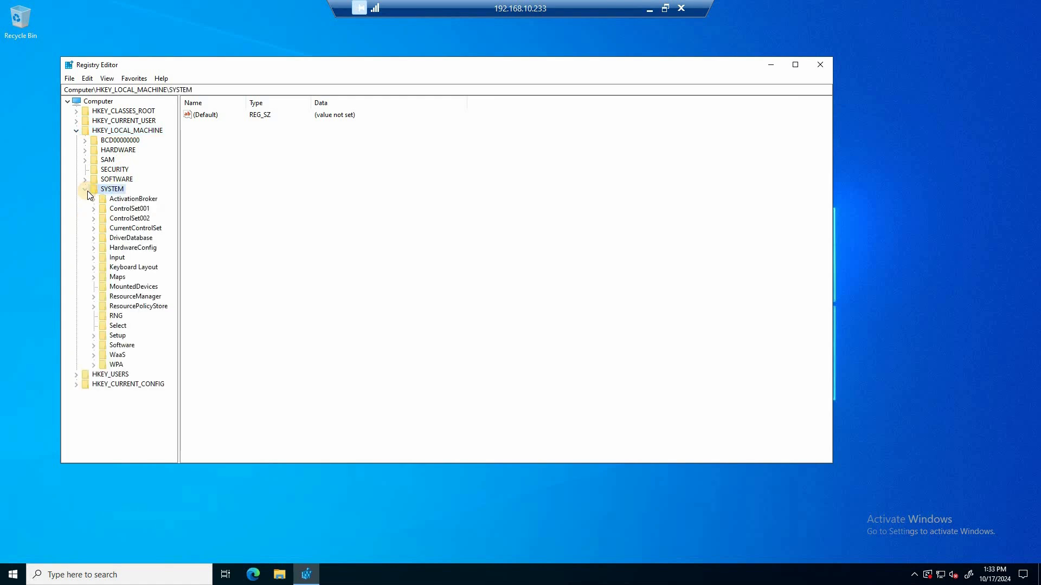
left_click(136, 227)
left_click(94, 229)
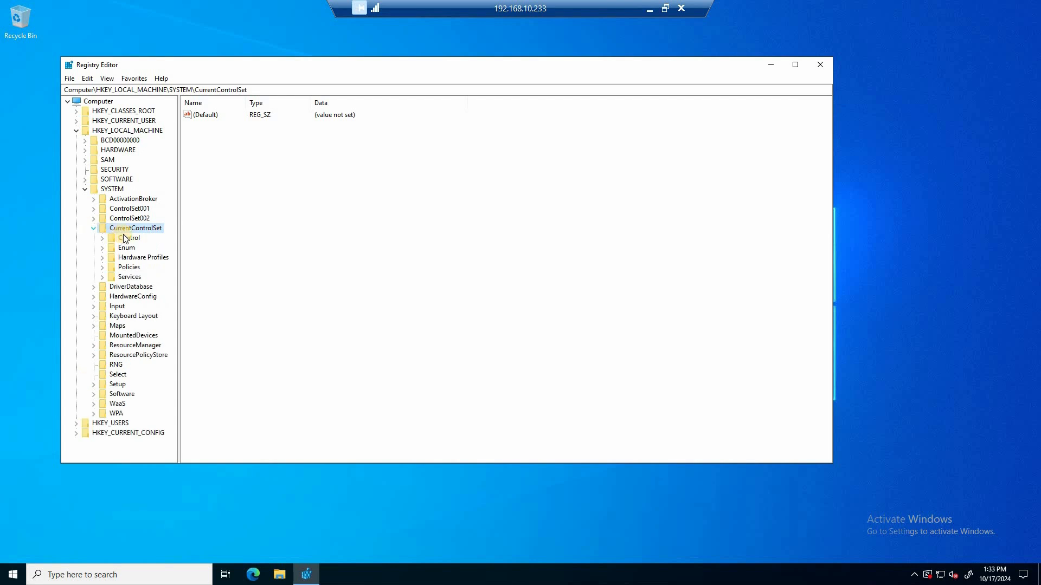
left_click(126, 239)
left_click(102, 238)
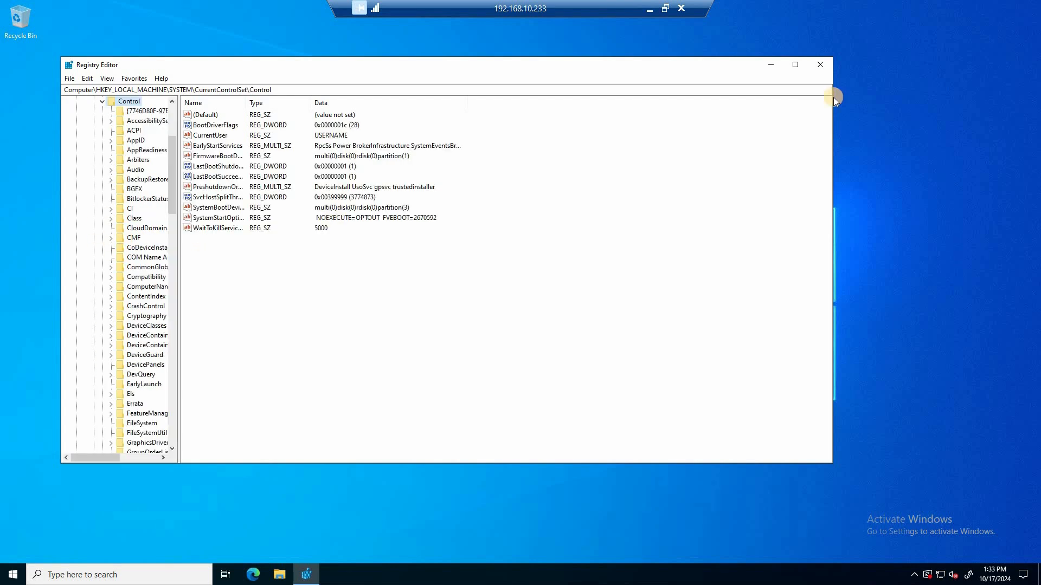
Maximize the window with a wider key tree, and expand SecurityProviders\SCHANNEL under the Control key.
left_click(795, 65)
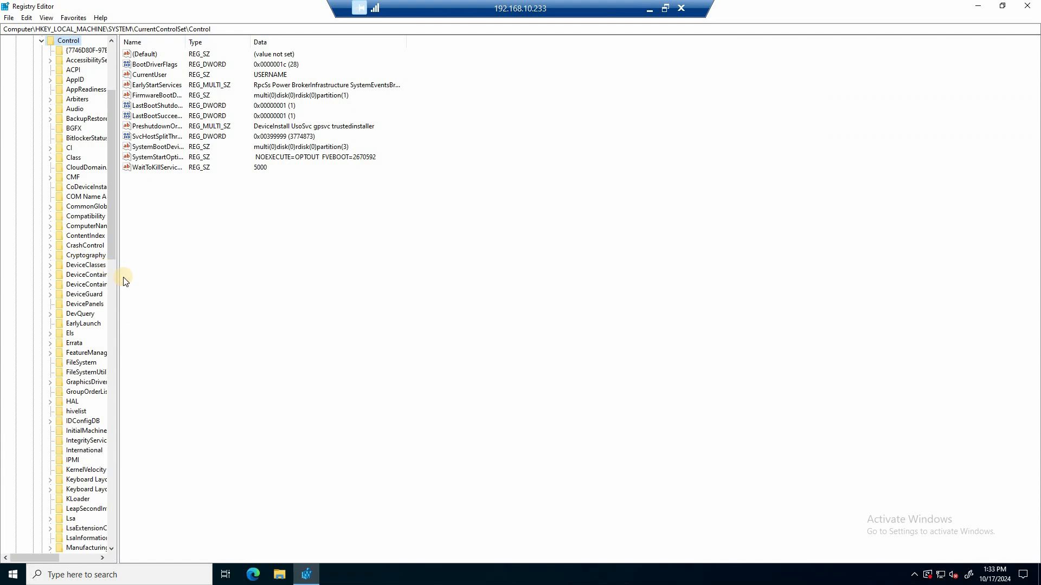
left_click_drag(119, 280, 220, 279)
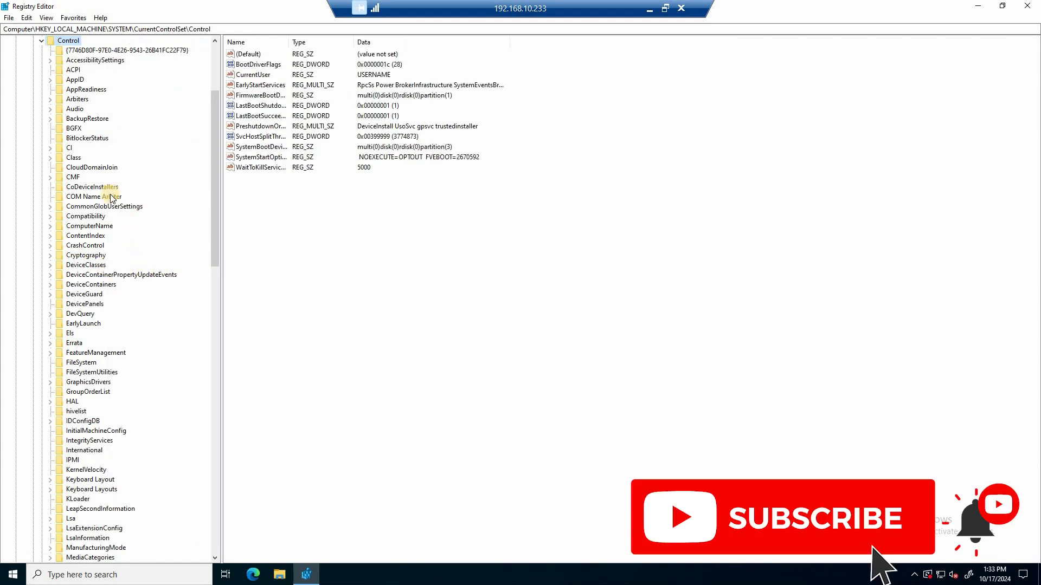
left_click(92, 166)
scroll(133, 290, "down", 2)
key("s")
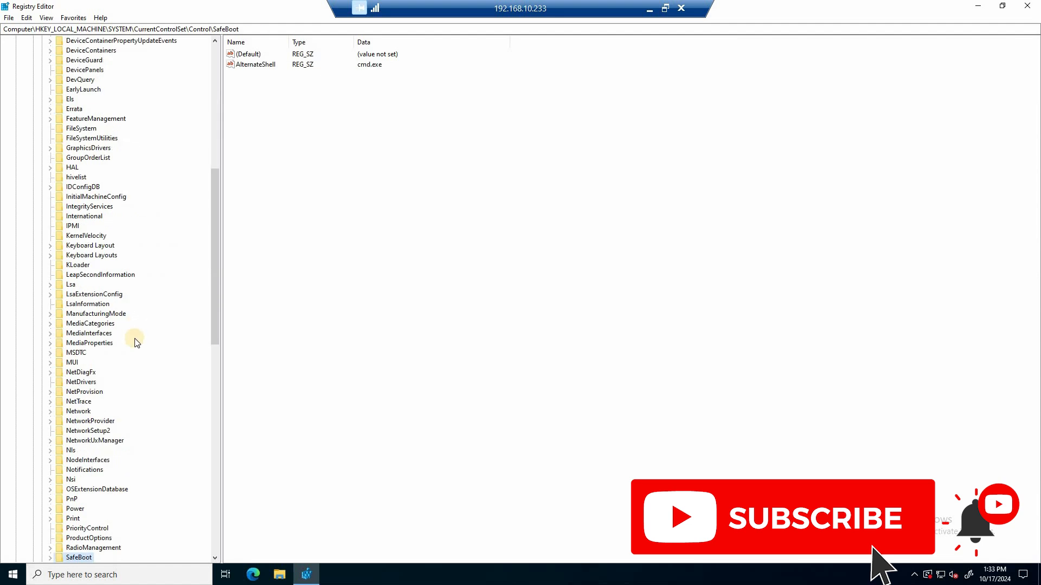
scroll(135, 338, "down", 9)
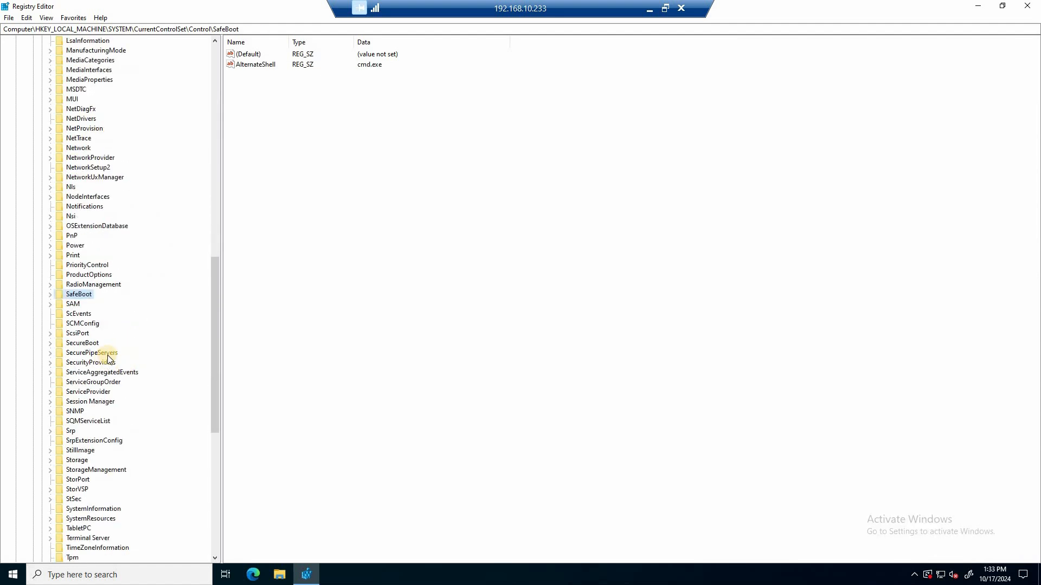
left_click(112, 364)
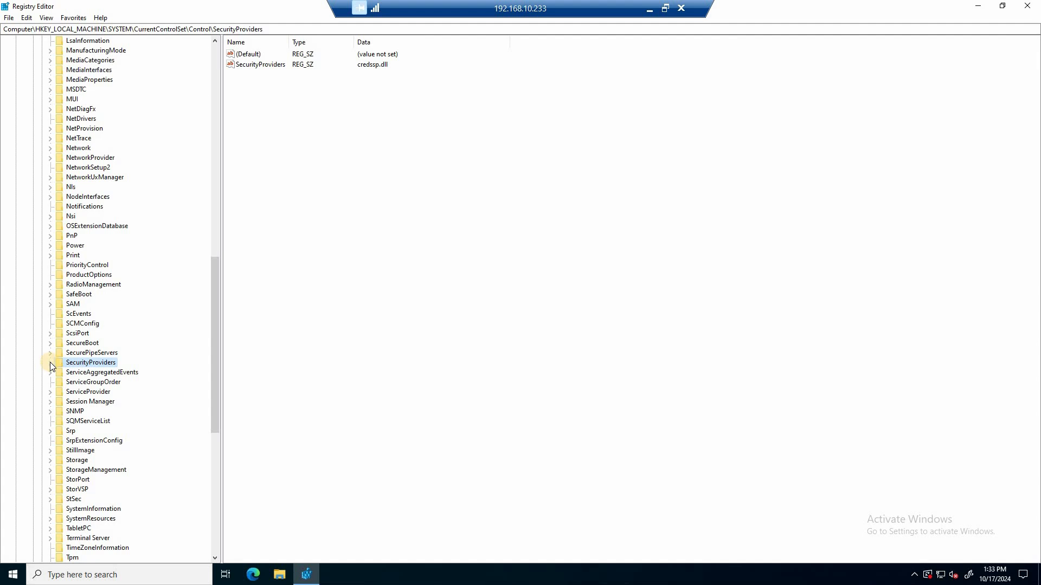
left_click(50, 362)
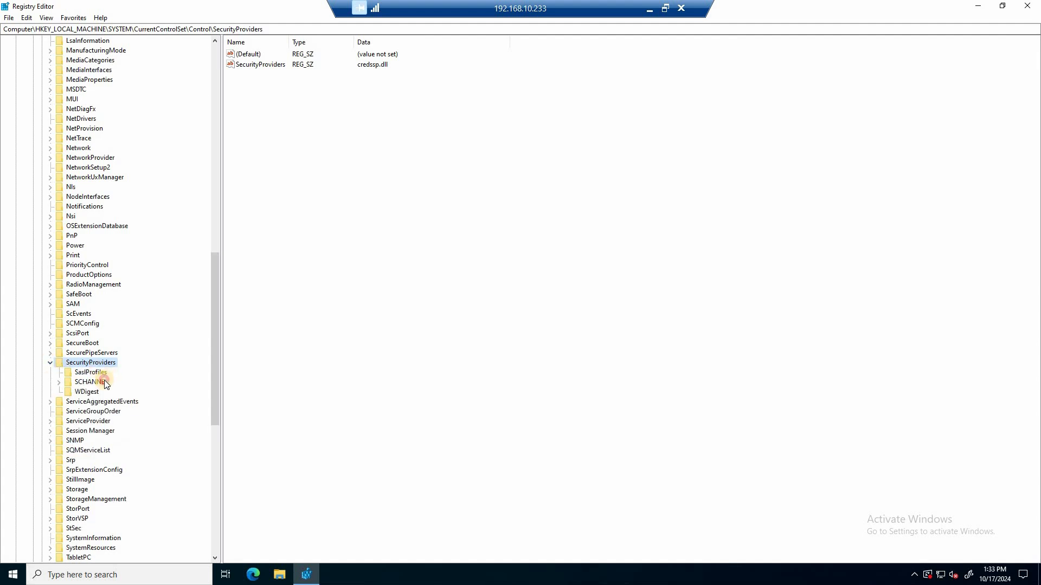
left_click(104, 382)
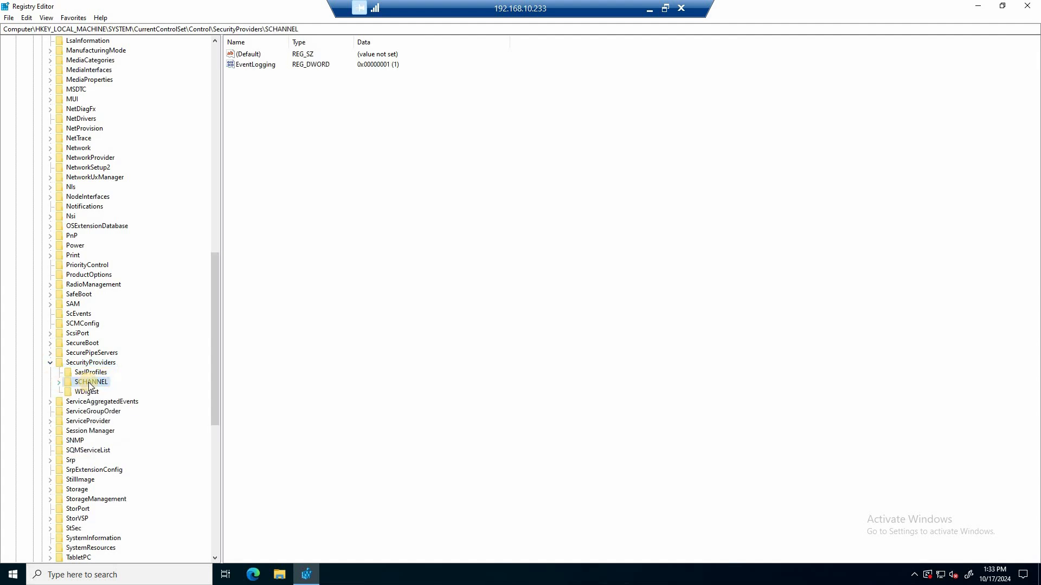
double_click(89, 384)
scroll(124, 386, "down", 1)
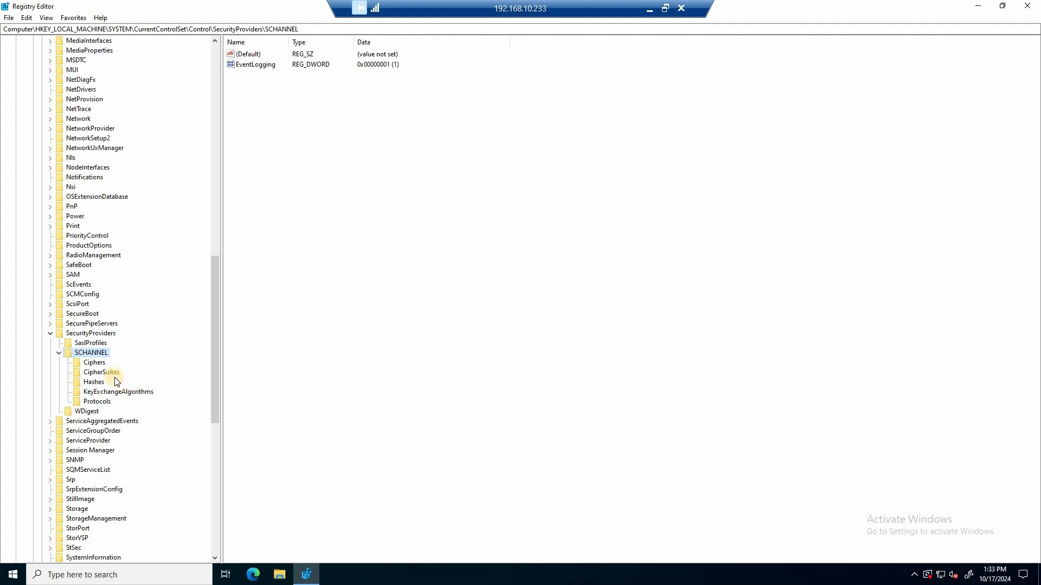
Create a new key named TLS 1.2 under SCHANNEL\Protocols.
left_click(100, 402)
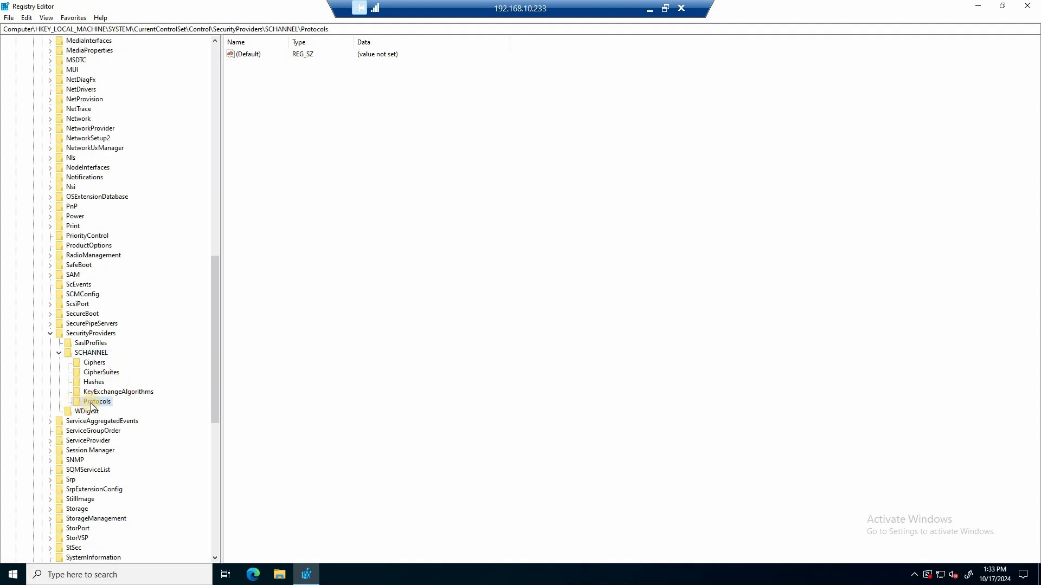
right_click(89, 402)
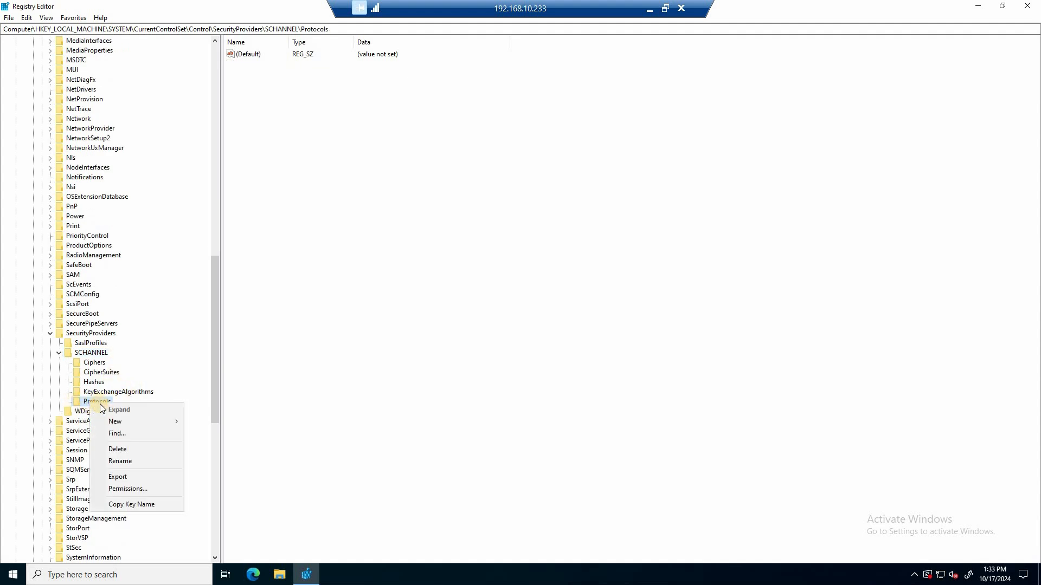
mouse_move(124, 421)
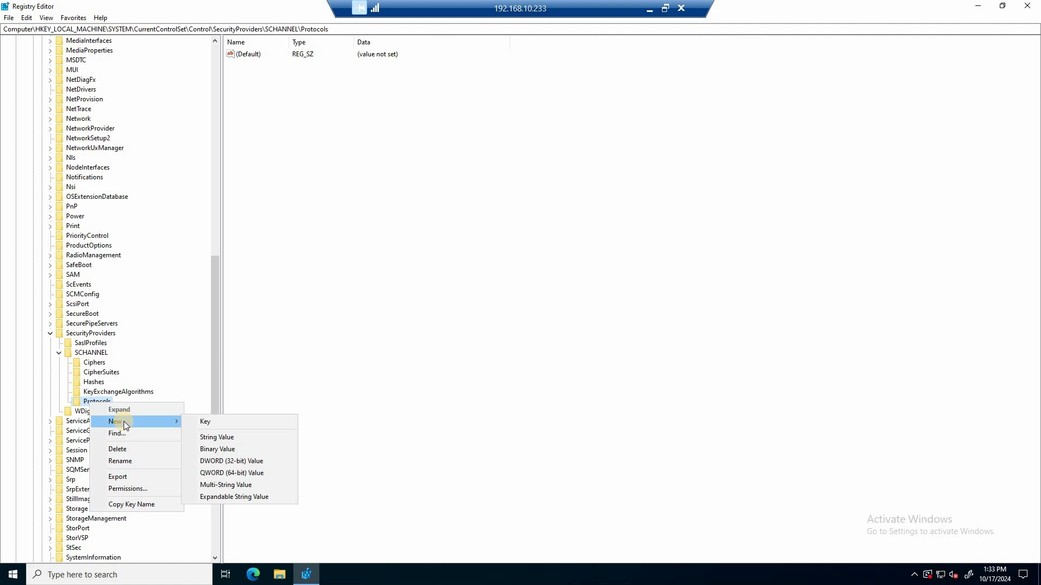
left_click(201, 423)
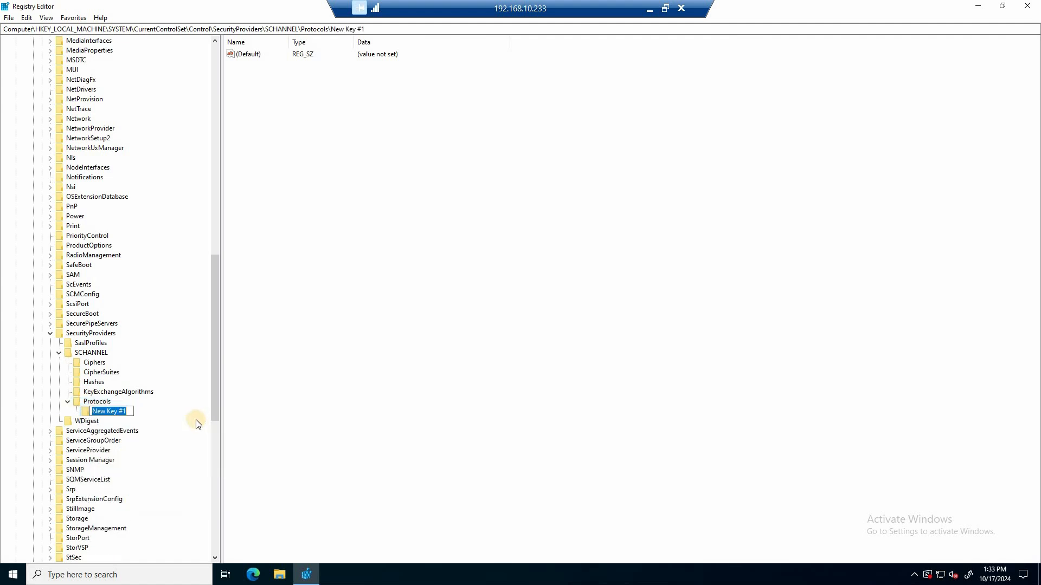
type("TLS 1.2")
key("Return")
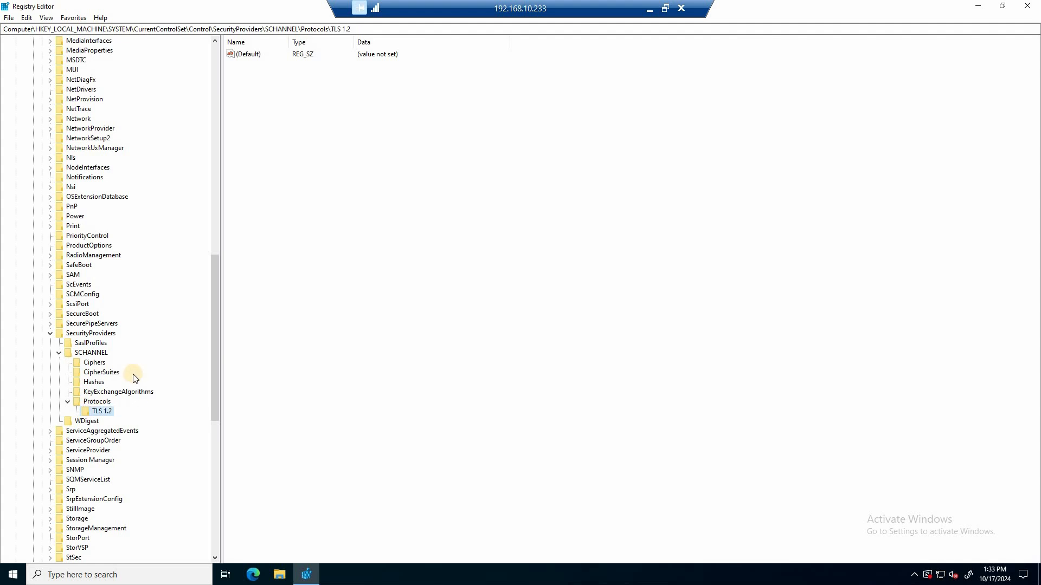
Create a subkey named Client under the TLS 1.2 key.
right_click(107, 413)
mouse_move(184, 432)
left_click(242, 434)
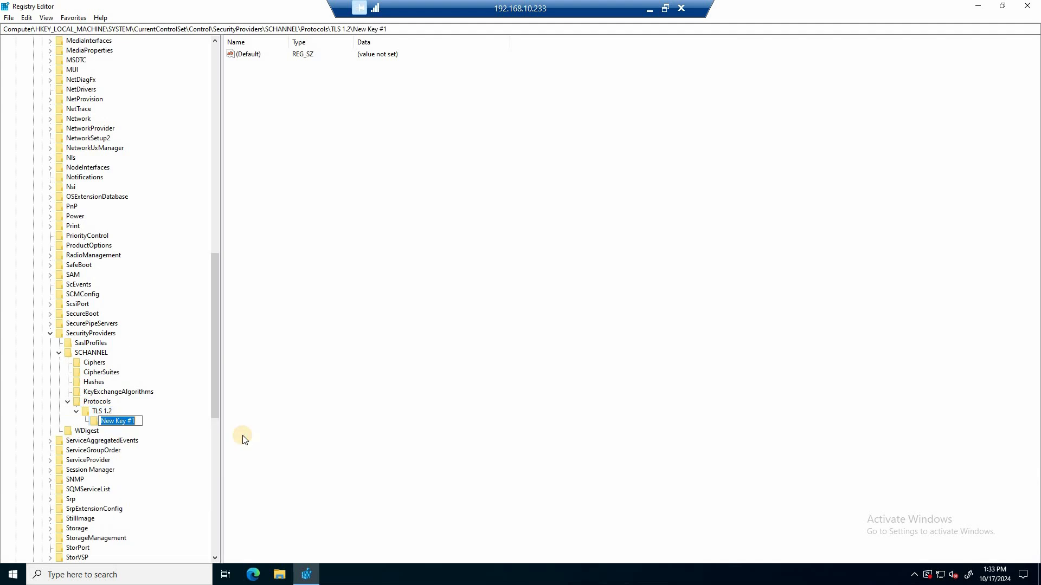
type("Client")
key("Return")
Create a second subkey named Server under the TLS 1.2 key.
right_click(100, 411)
left_click(138, 428)
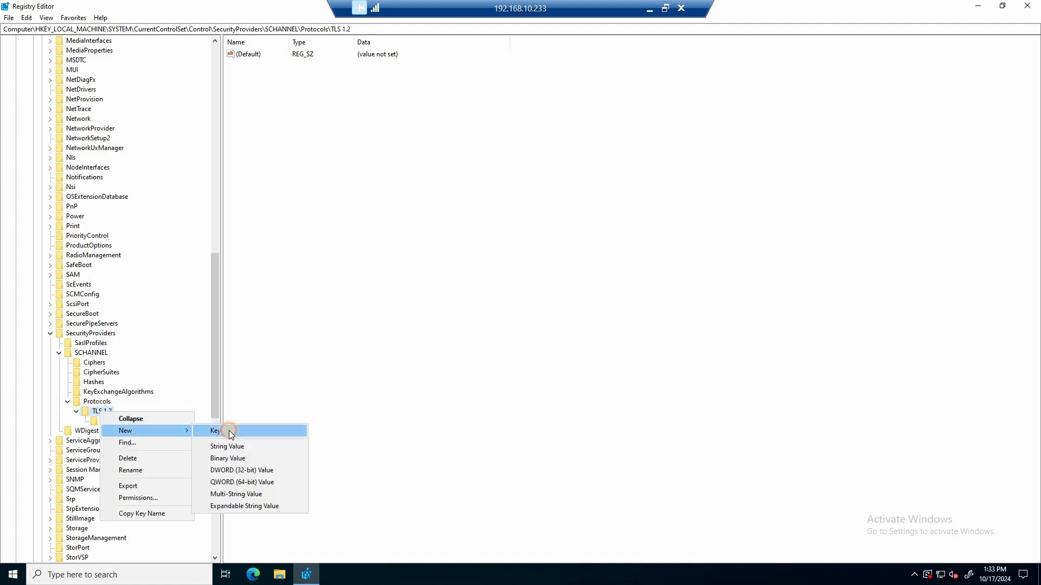
left_click(229, 431)
type("S")
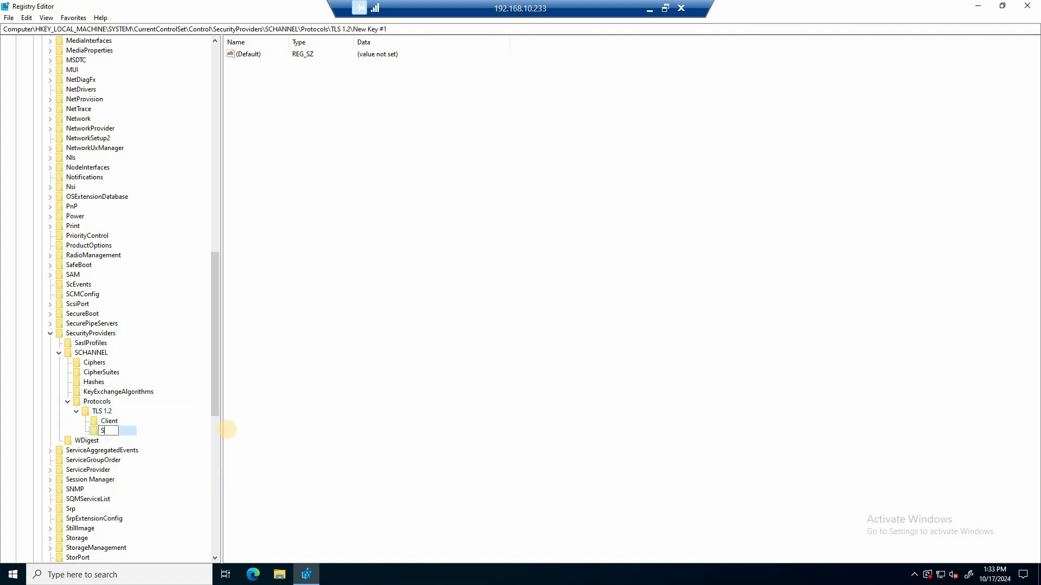
type("erver")
key("Return")
Add a DWORD (32-bit) value named DisableByDefault to the Client key, keeping its default data.
left_click(111, 422)
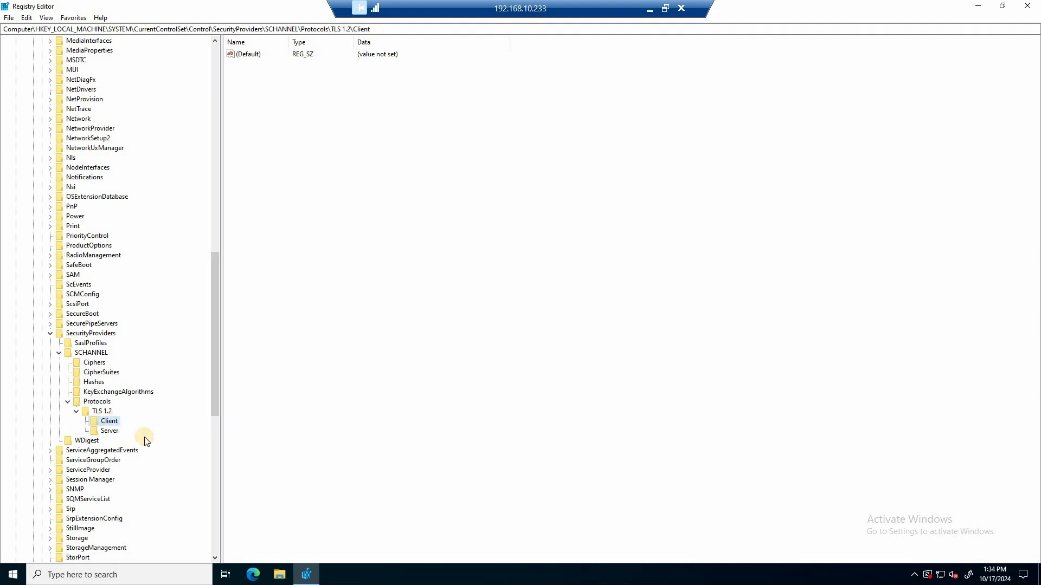
right_click(113, 418)
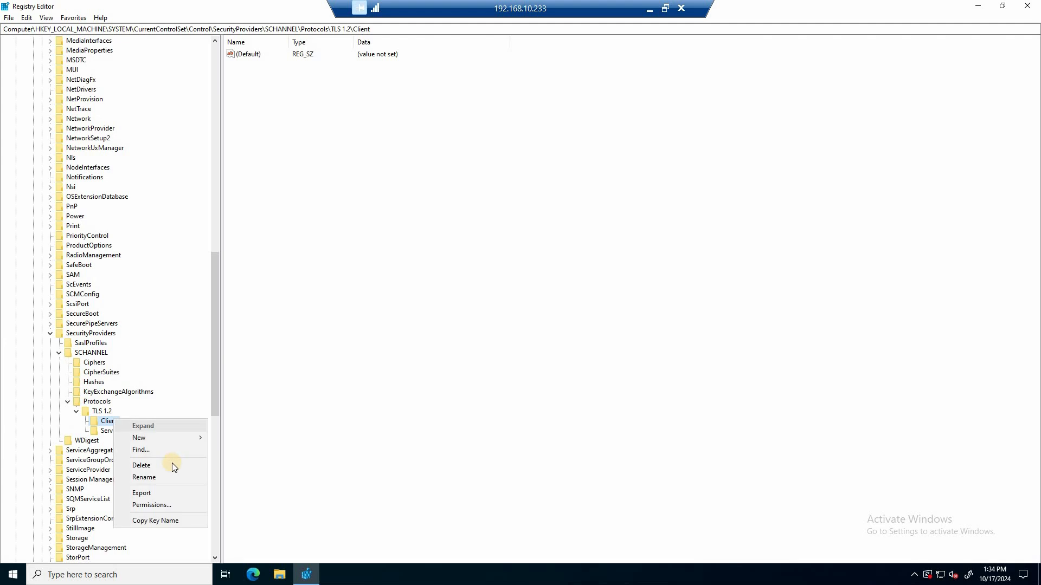
left_click(174, 438)
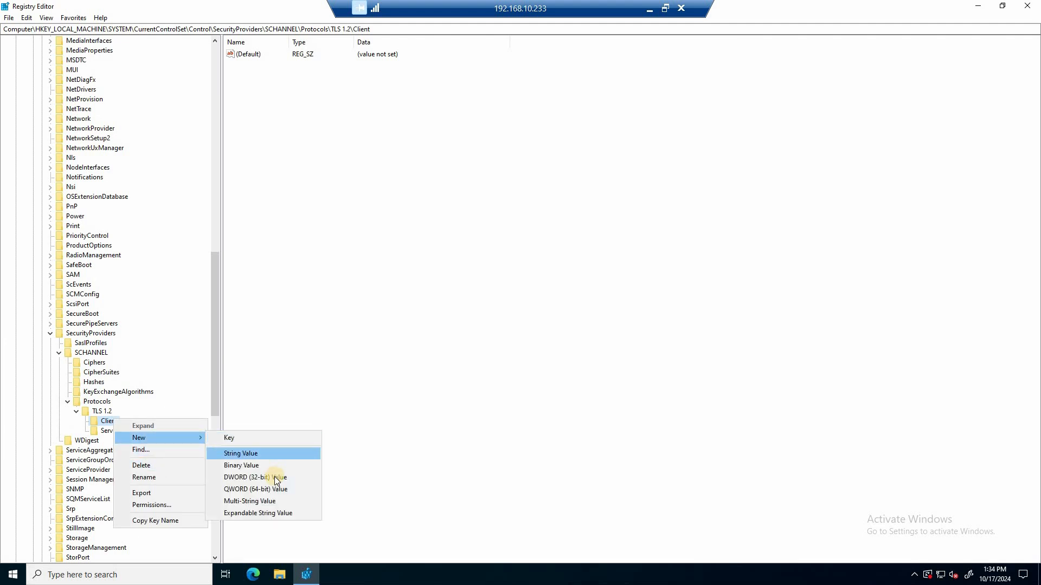
left_click(276, 478)
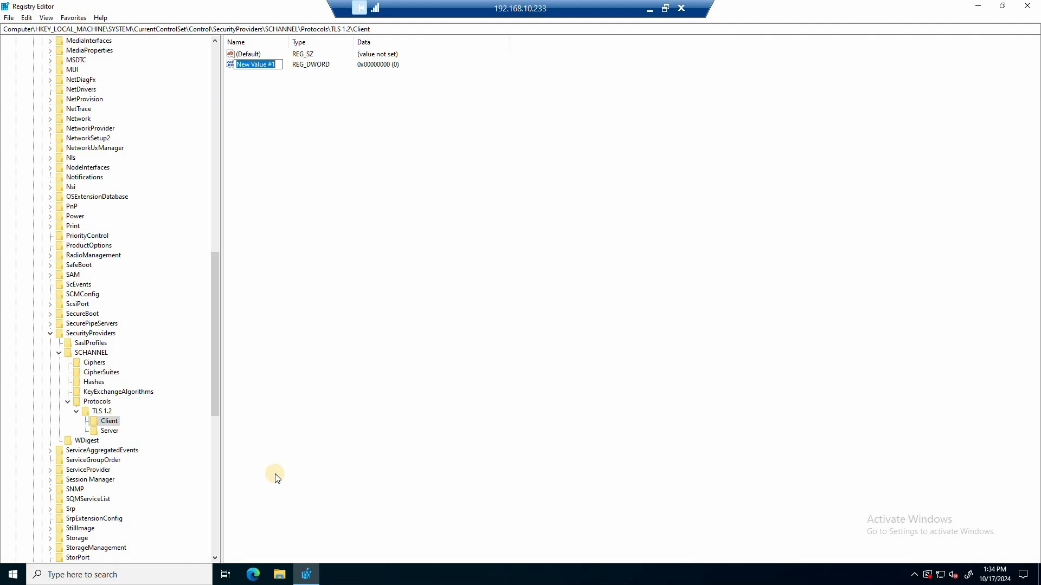
type("DisableByDefault")
key("Return")
key("Return")
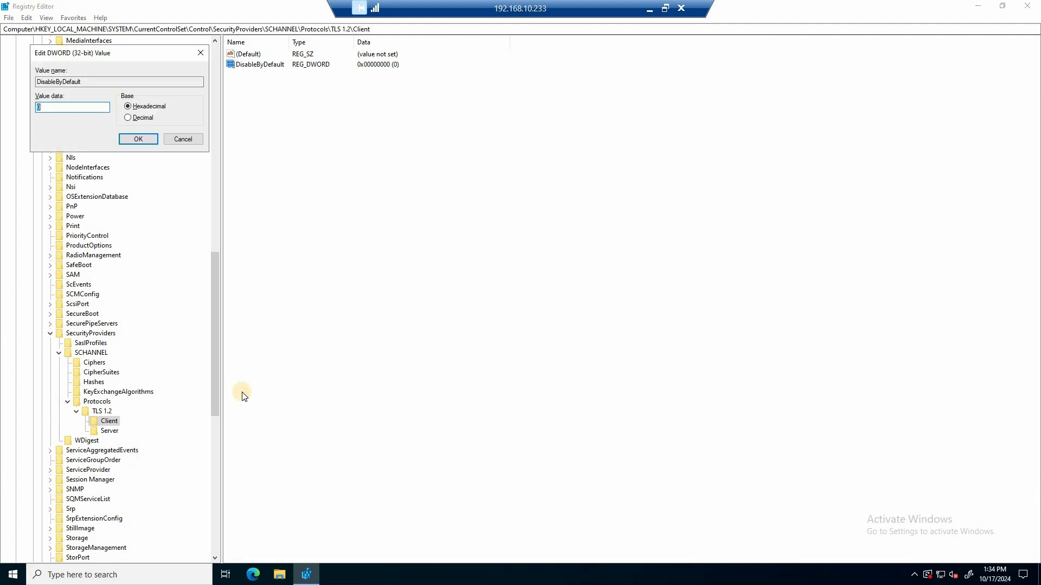
key("Escape")
Add another DWORD (32-bit) value to the Client key and name it Enabled.
right_click(234, 80)
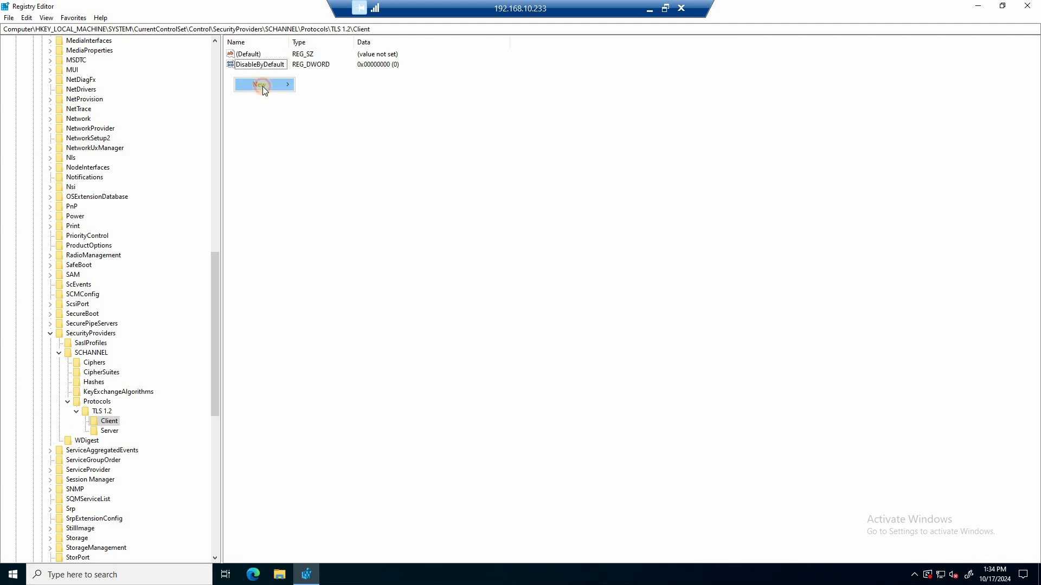
mouse_move(262, 85)
left_click(333, 129)
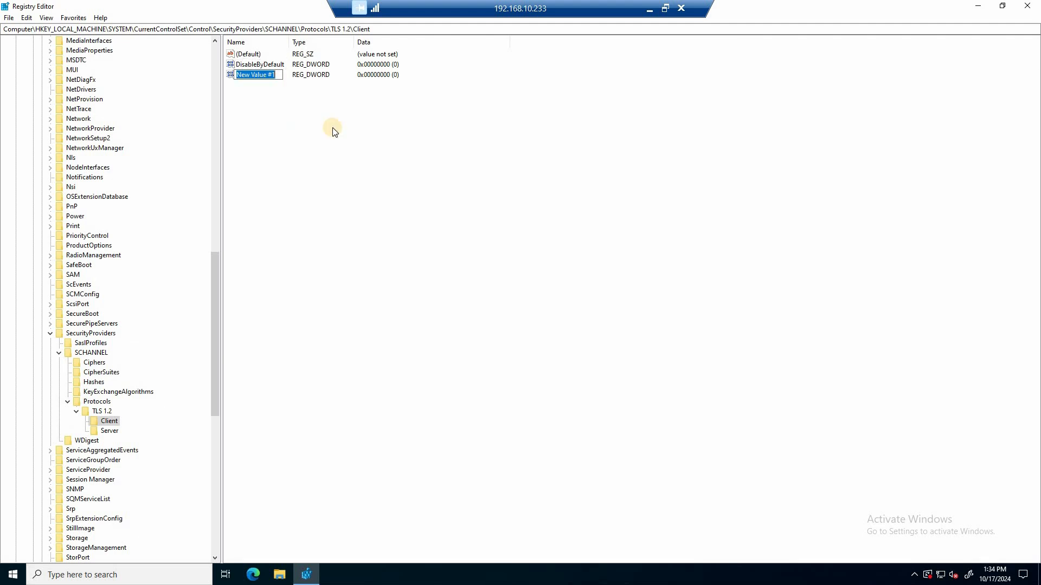
type("Enable")
key("Return")
key("F2")
key("End")
type("D")
key("BackSpace")
type("d")
key("Return")
Set the data of the Client key's Enabled value to 1.
key("Return")
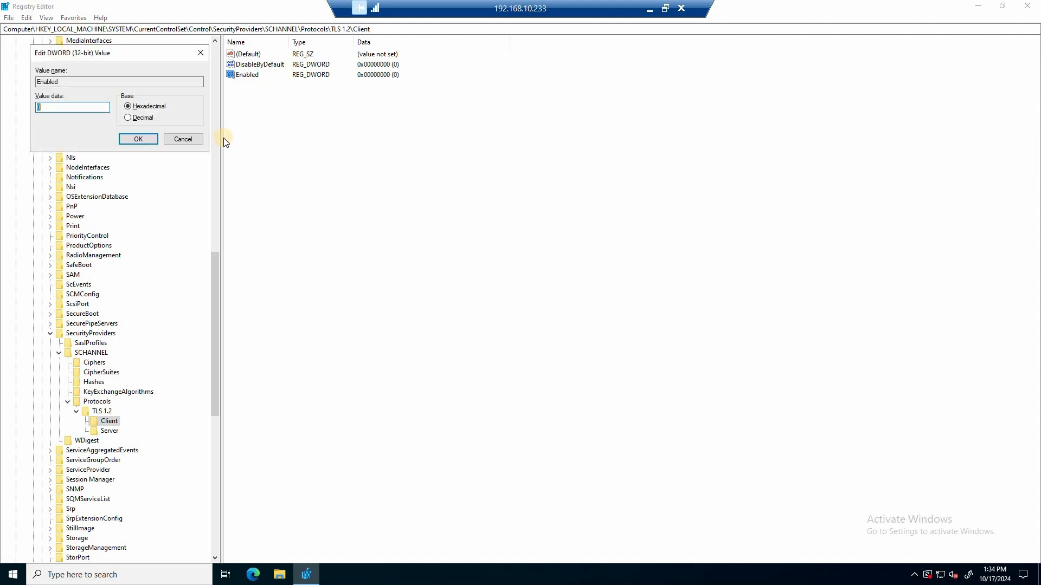
type("1")
left_click(134, 139)
left_click(350, 136)
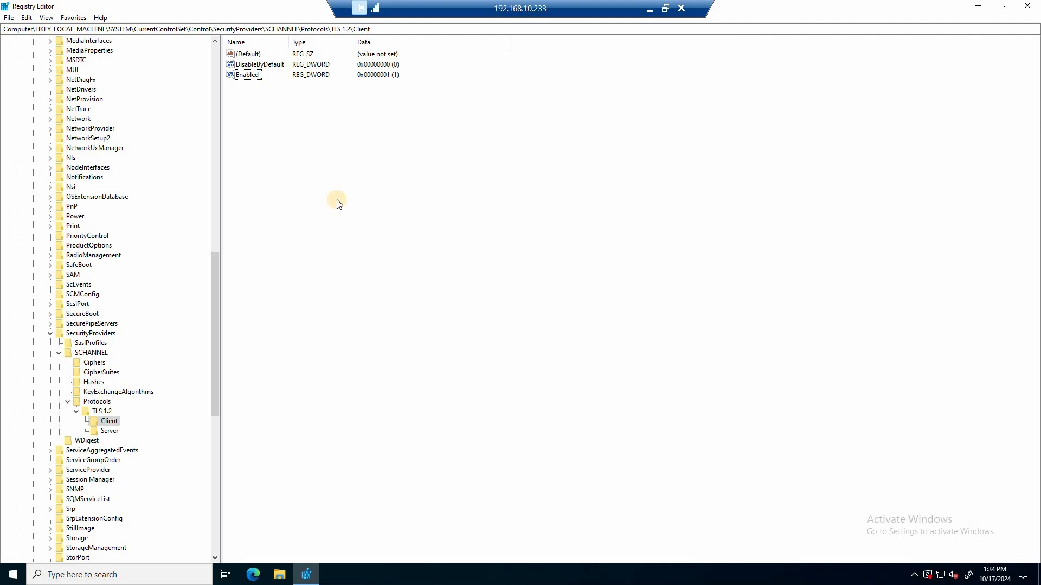
Copy the name of the DisableByDefault value in the Client key.
left_click(111, 431)
left_click(251, 65)
key("ctrl+c")
key("F2")
left_click(337, 177)
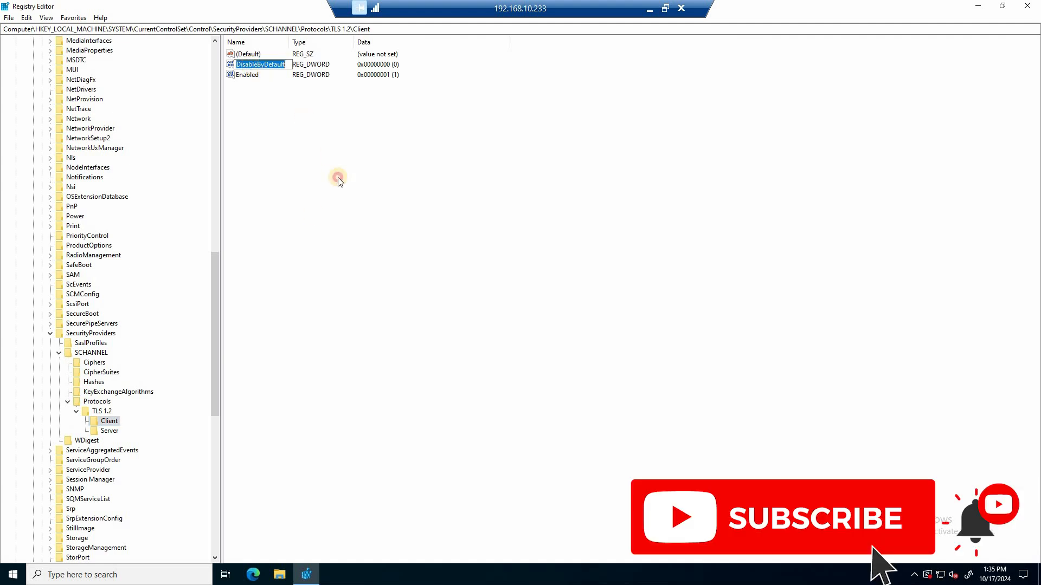
Add a DWORD (32-bit) value to the Server key, using the copied name DisableByDefault.
left_click(111, 430)
right_click(328, 297)
mouse_move(363, 302)
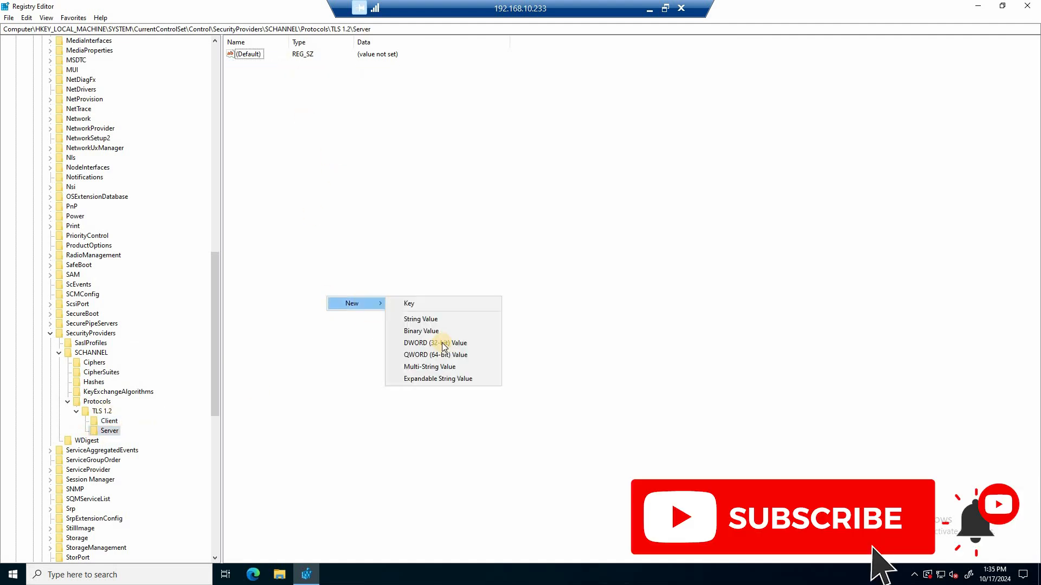
left_click(441, 344)
key("ctrl+v")
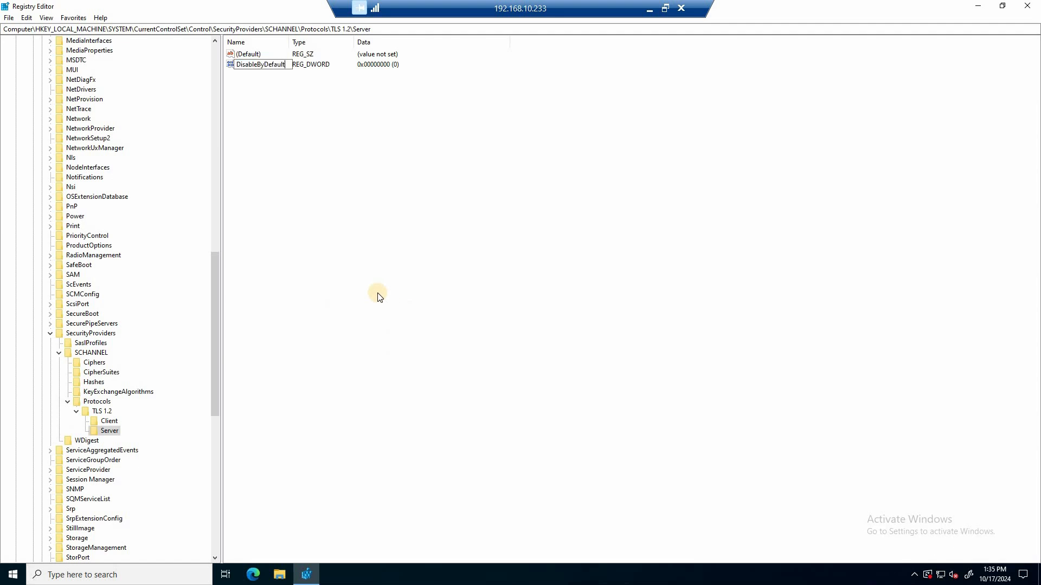
key("Return")
Copy the name of the Enabled value in the TLS 1.2 Client key.
left_click(106, 420)
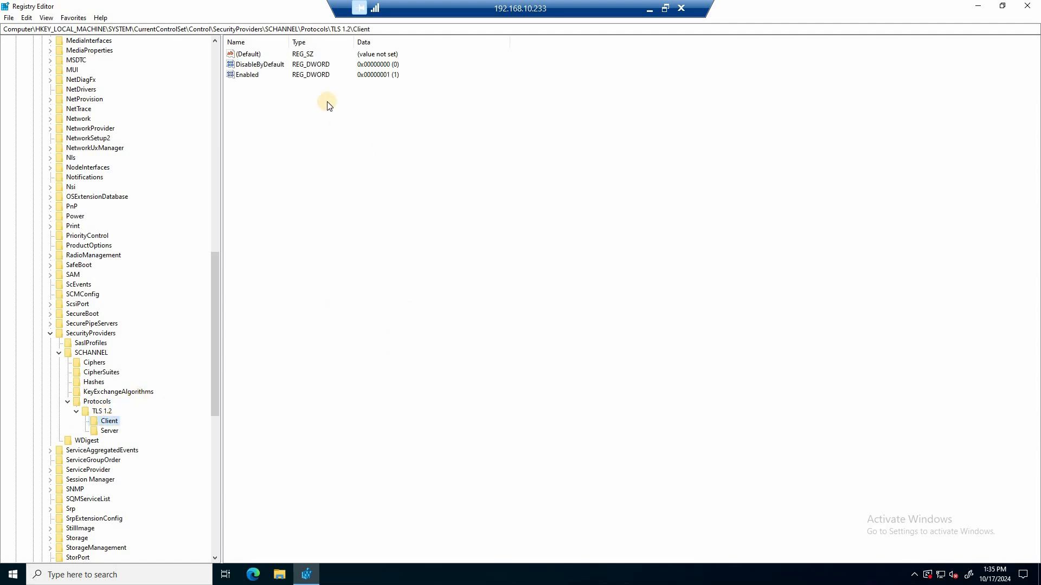
left_click(239, 75)
left_click(249, 77)
key("Return")
Add a DWORD (32-bit) value named Enabled to the TLS 1.2 Server key.
left_click(109, 431)
right_click(329, 272)
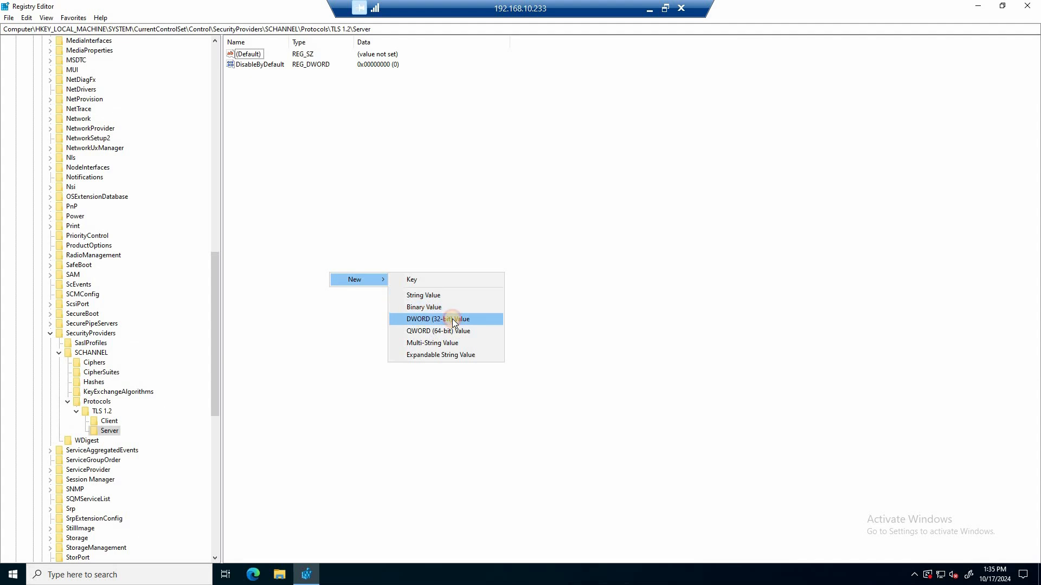
left_click(460, 321)
type("Enabled")
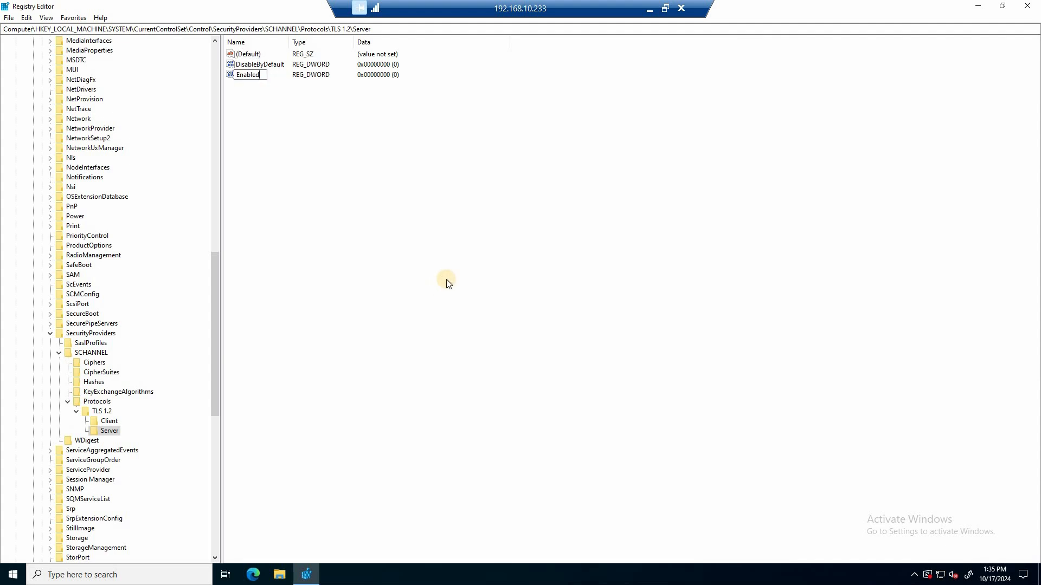
key("Return")
Set the data of the Server key's Enabled value to 1.
key("Return")
type("1")
key("Return")
Collapse the SecurityProviders, Control, CurrentControlSet and SYSTEM branches of the registry tree.
double_click(150, 334)
scroll(151, 326, "up", 20)
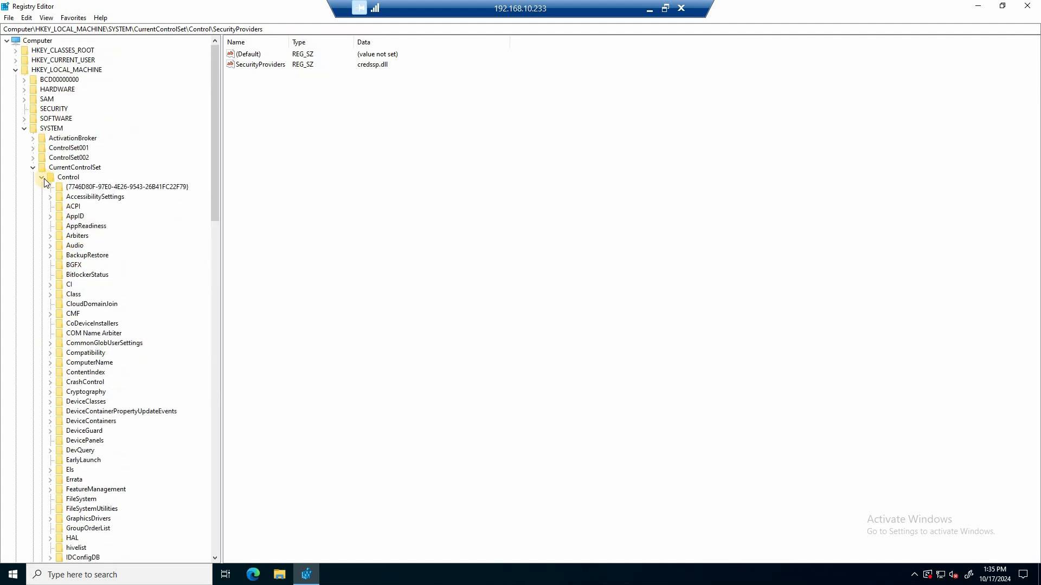
left_click(42, 178)
left_click(33, 167)
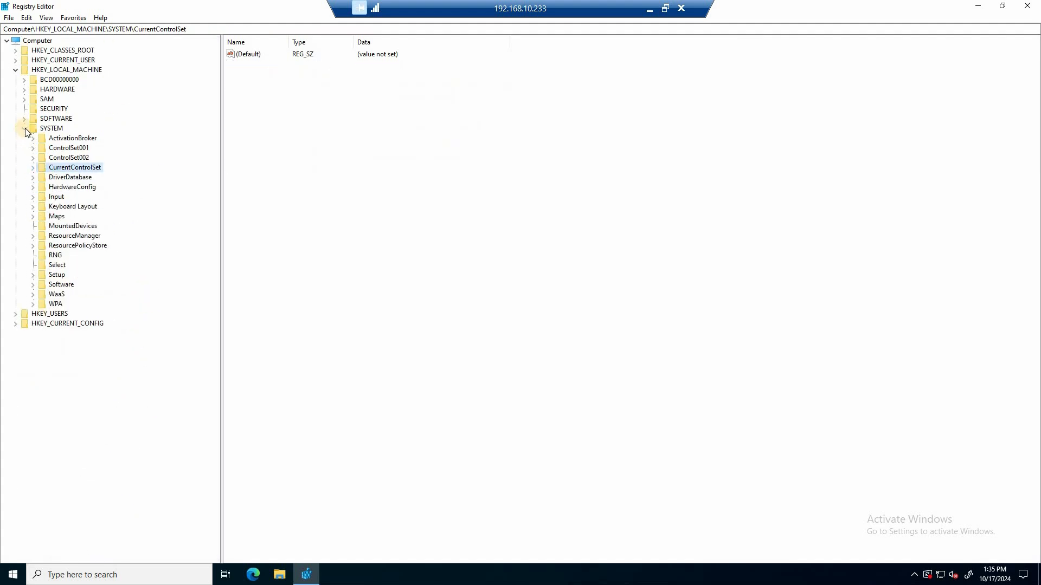
left_click(24, 129)
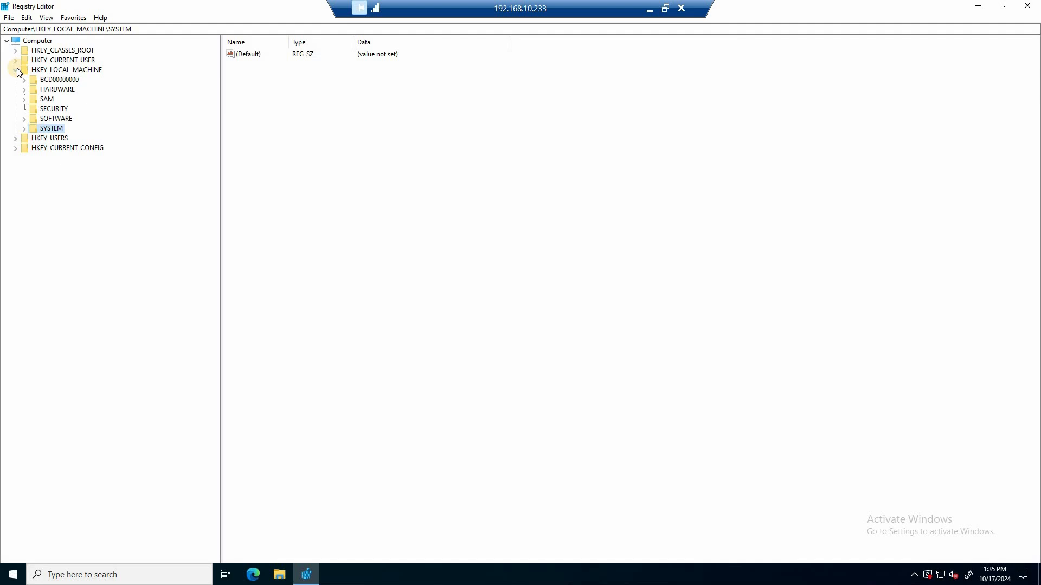
Go to the registry key HKEY_LOCAL_MACHINE\SOFTWARE\Microsoft\.NETFramework\v4.0.30319 and expand it.
left_click(54, 119)
left_click(24, 120)
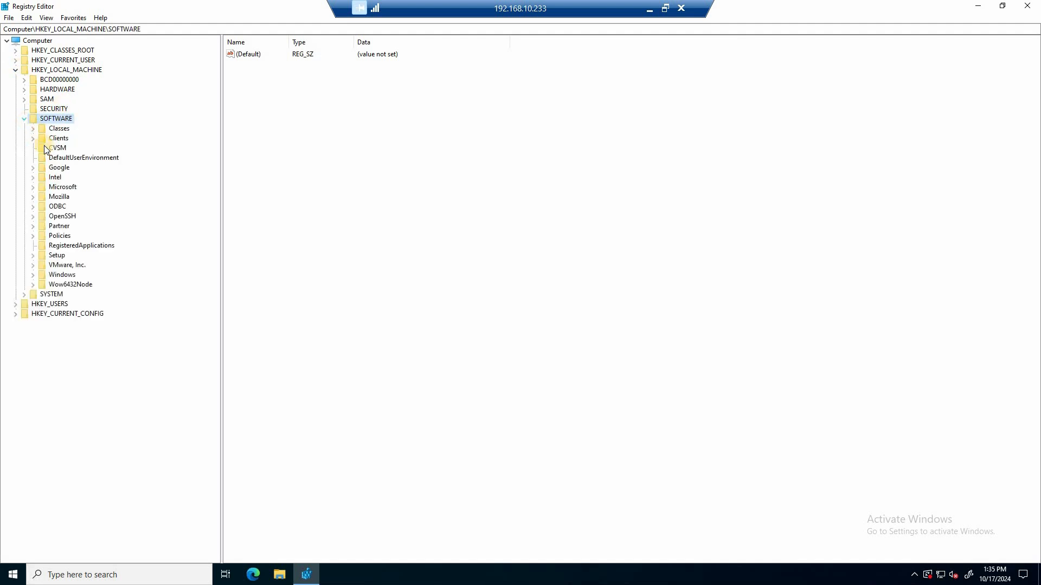
left_click(66, 188)
left_click(33, 187)
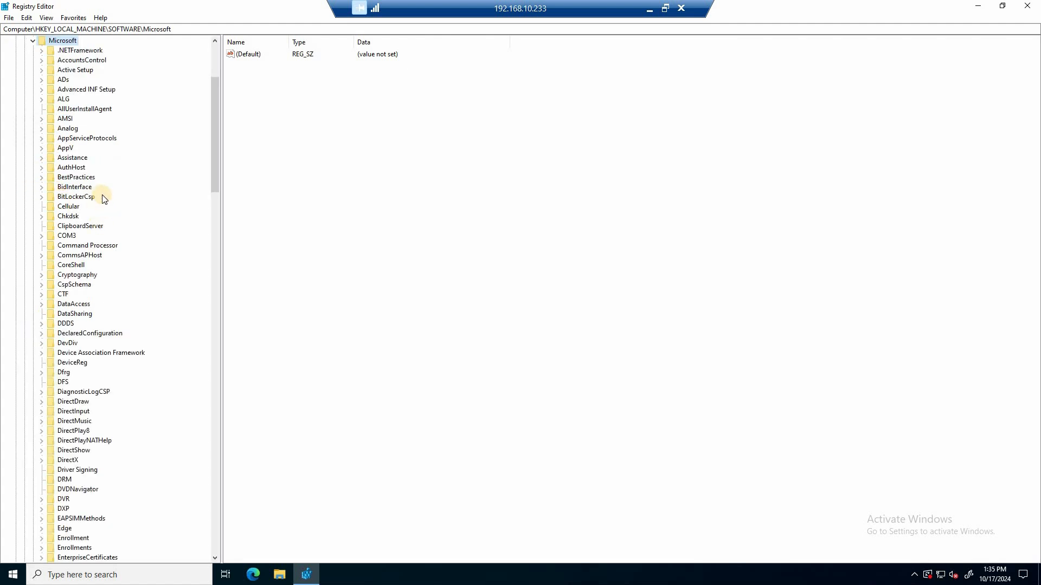
scroll(74, 142, "up", 3)
left_click(48, 139)
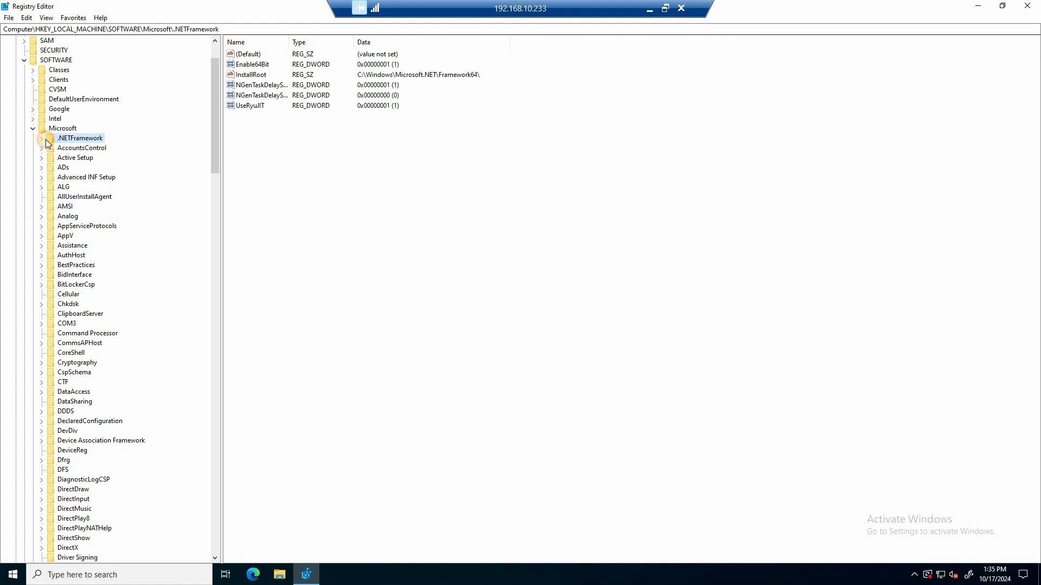
left_click(43, 141)
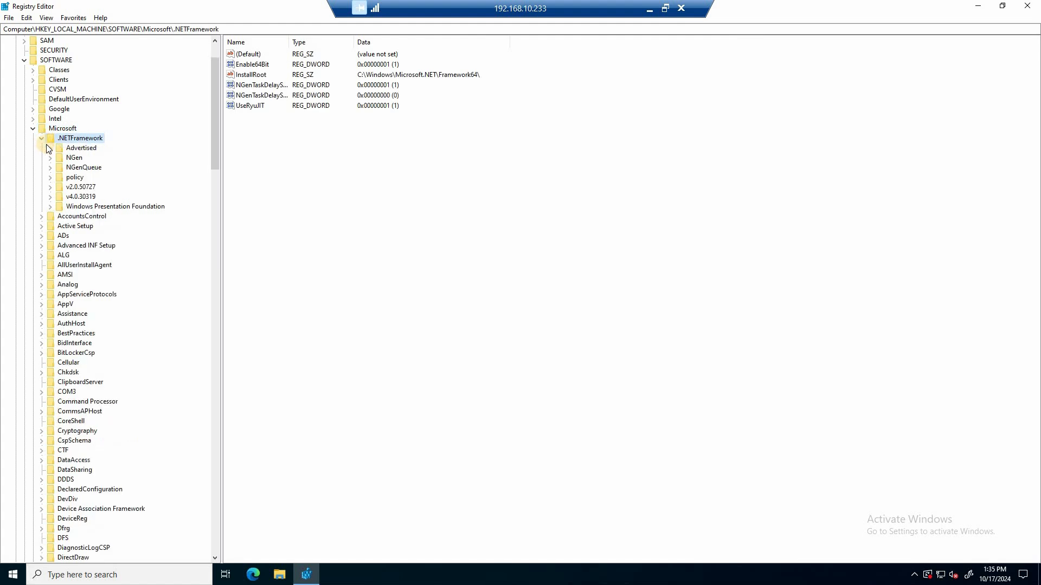
left_click(54, 196)
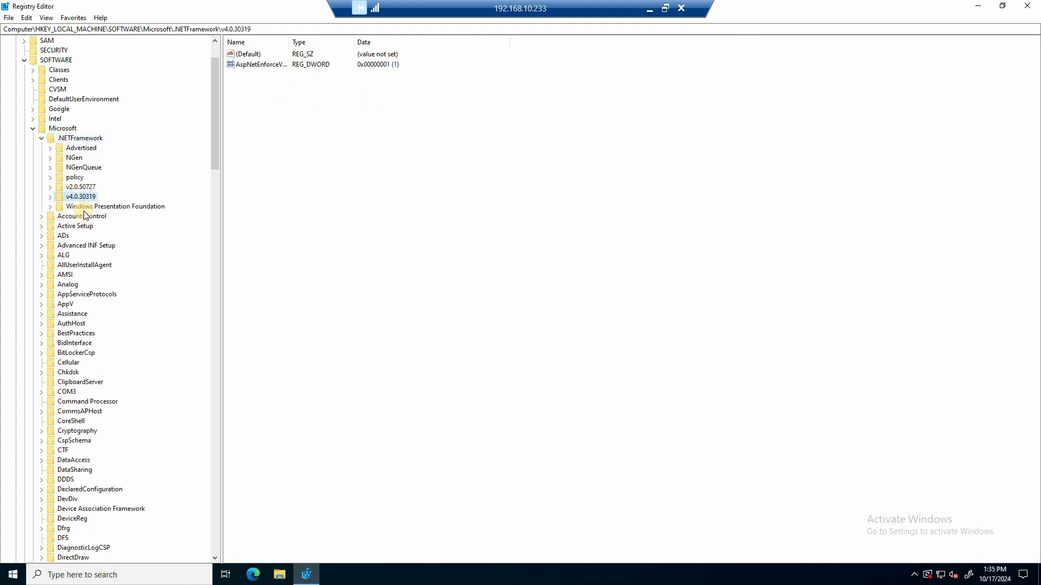
left_click(50, 196)
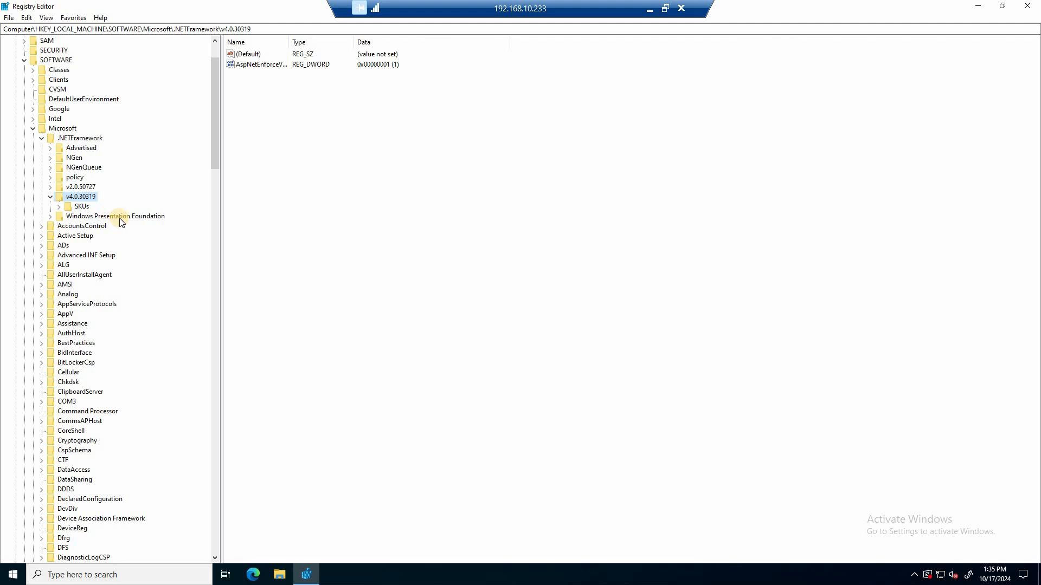
Add a DWORD (32-bit) value named SchUseStrongCrypto to the v4.0.30319 key and widen the Name column.
right_click(291, 165)
mouse_move(337, 173)
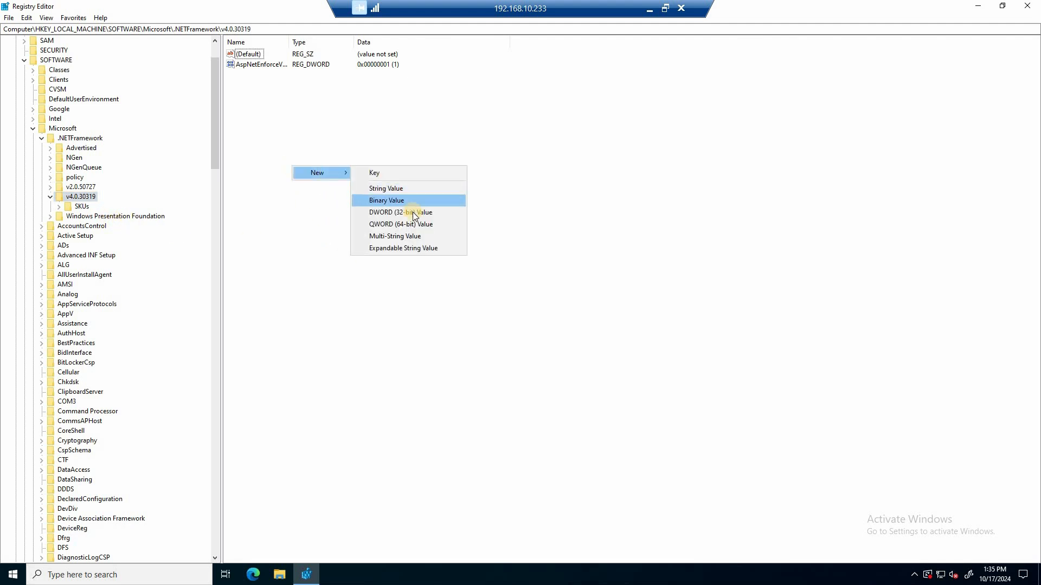
left_click(415, 215)
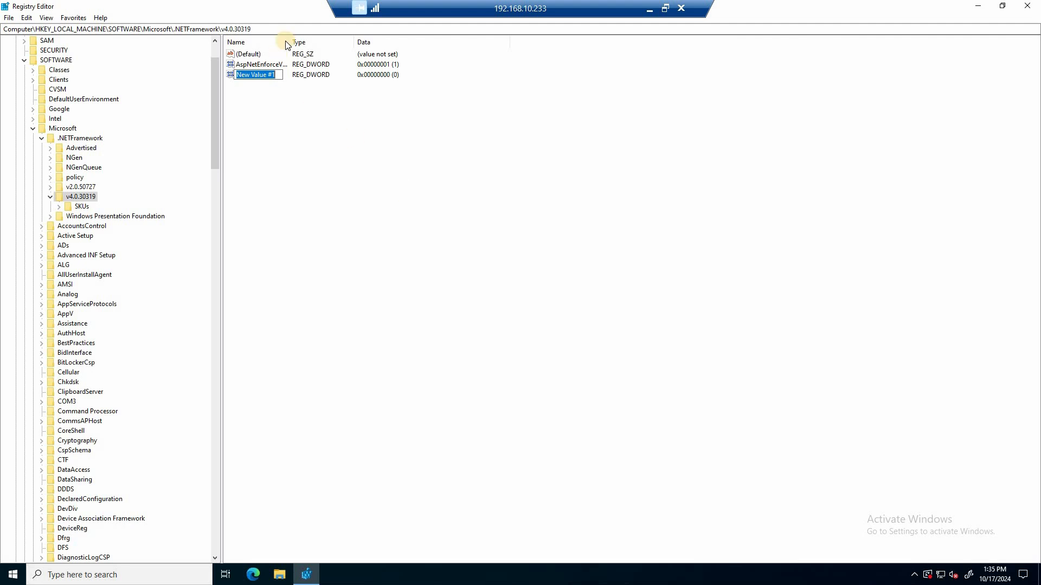
left_click_drag(294, 43, 341, 43)
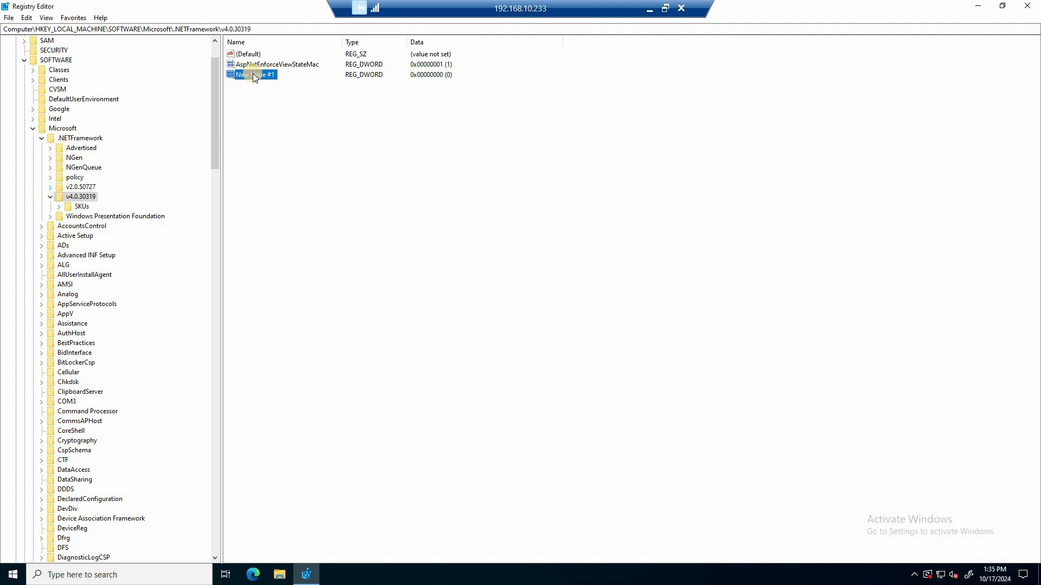
type("SchUseStrongCrypto")
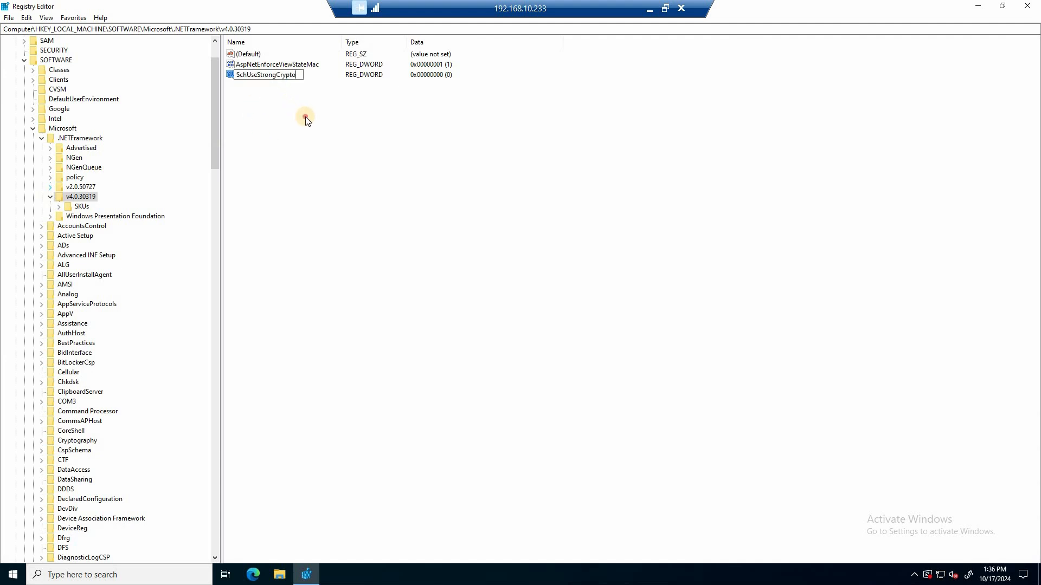
key("Return")
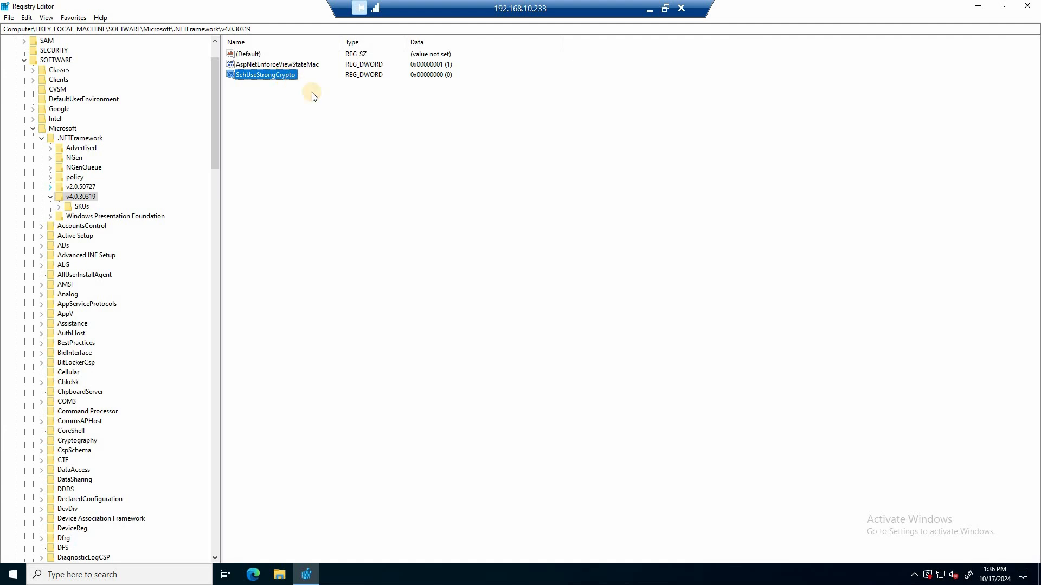
Set the data of the SchUseStrongCrypto value under Microsoft\.NETFramework\v4.0.30319 to 1.
key("Return")
type("1")
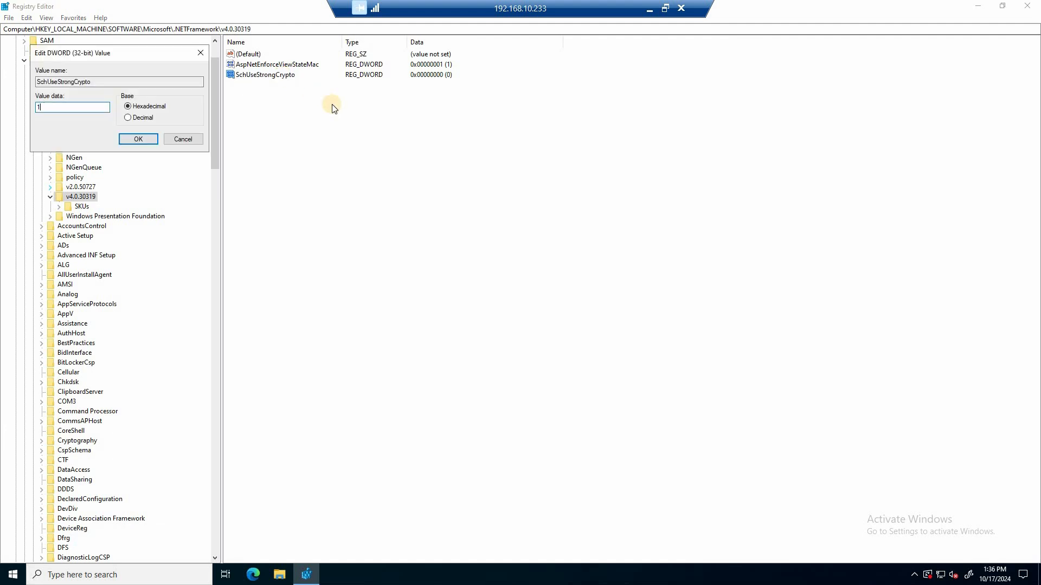
key("Return")
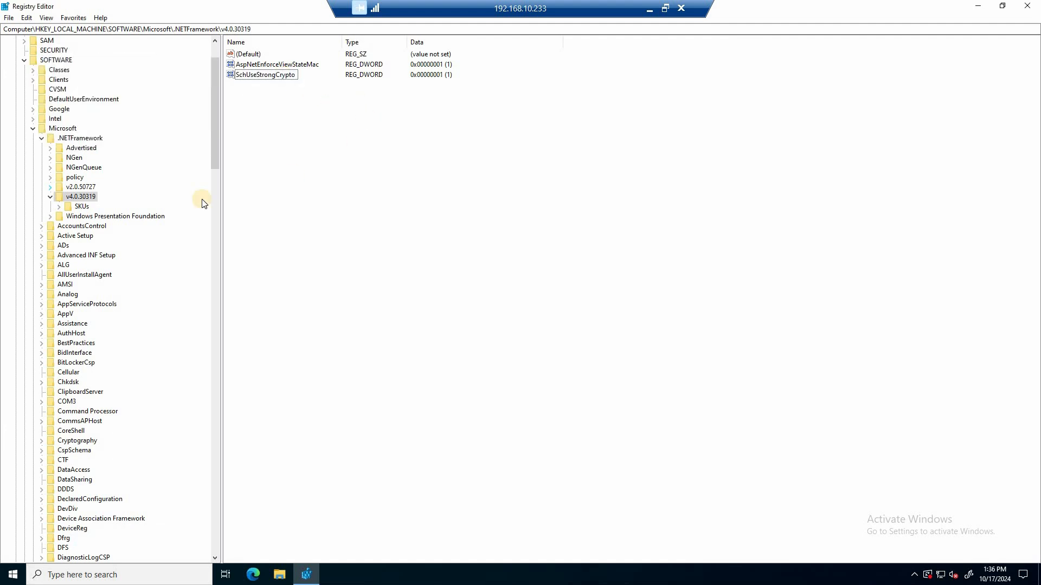
Collapse the SOFTWARE\Microsoft branch and go to the key SOFTWARE\Wow6432Node\Microsoft\.NETFramework\v4.0.30319.
left_click(50, 196)
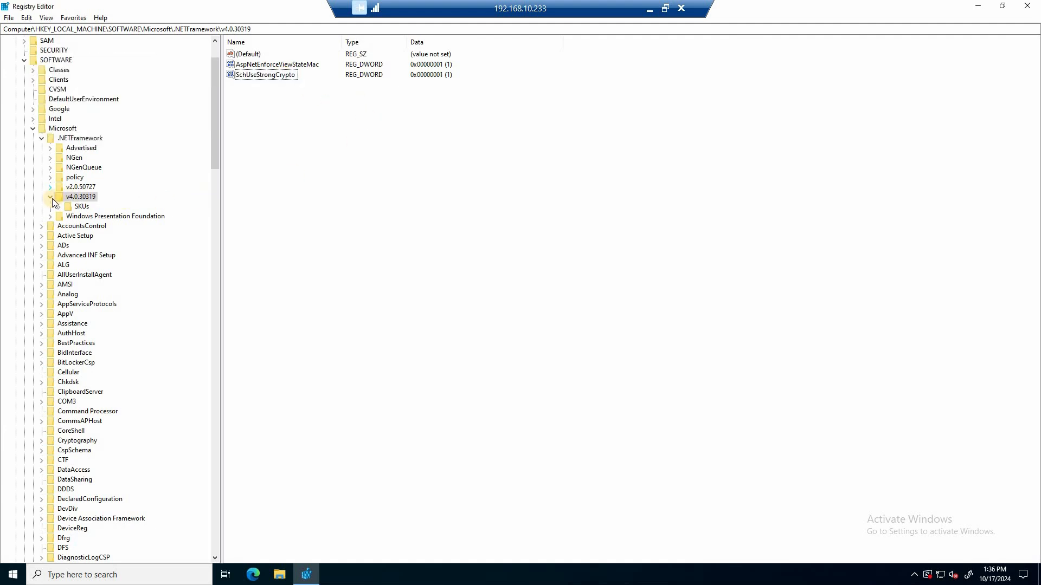
left_click(43, 139)
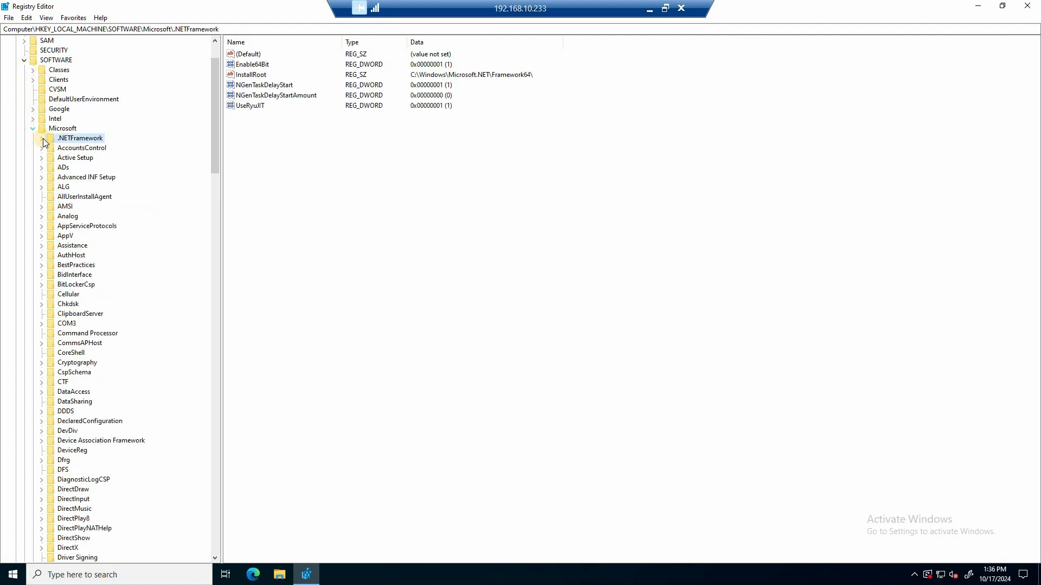
left_click(33, 128)
left_click(76, 285)
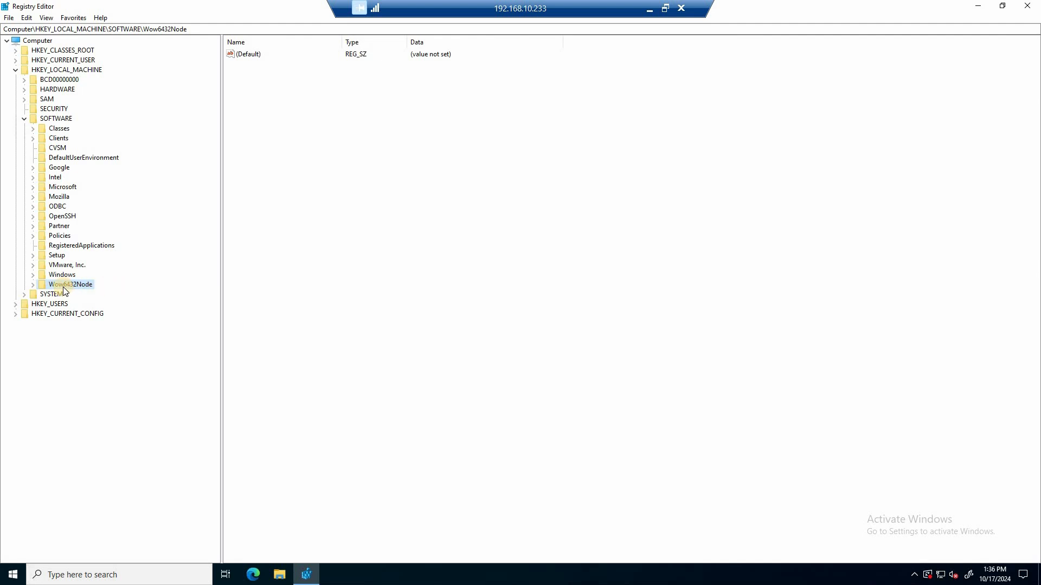
left_click(32, 284)
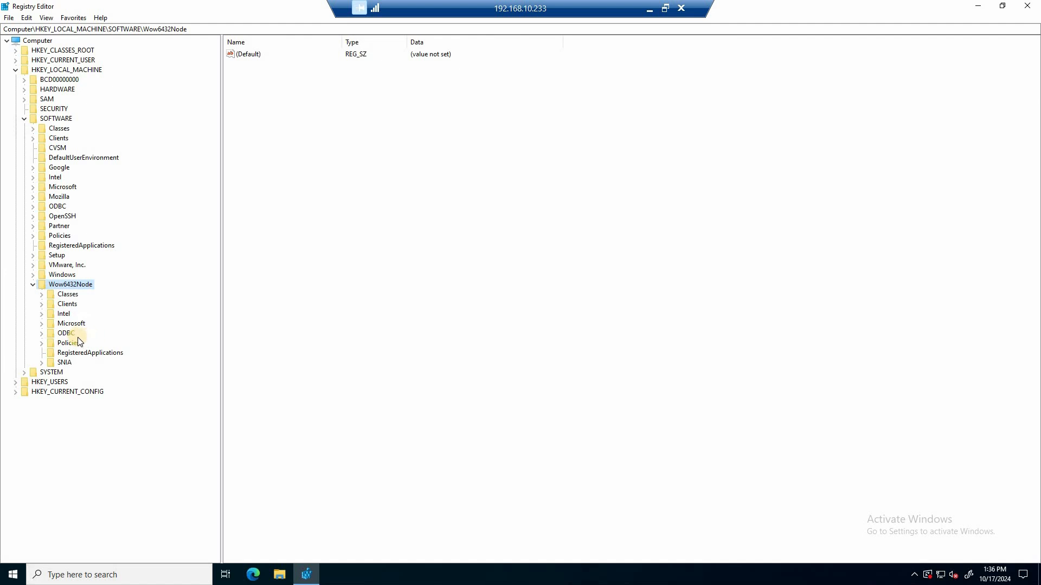
double_click(46, 324)
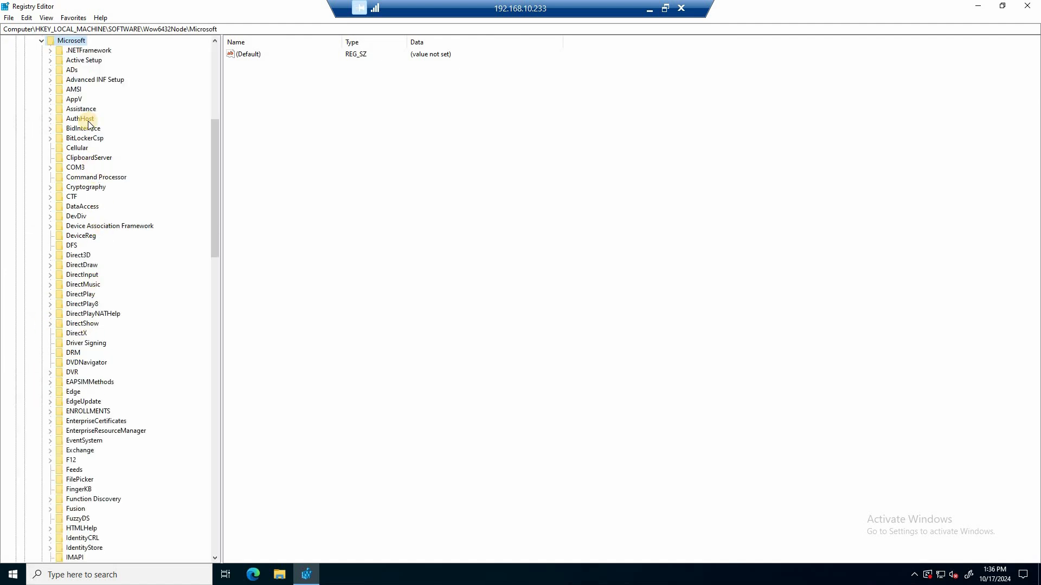
double_click(57, 52)
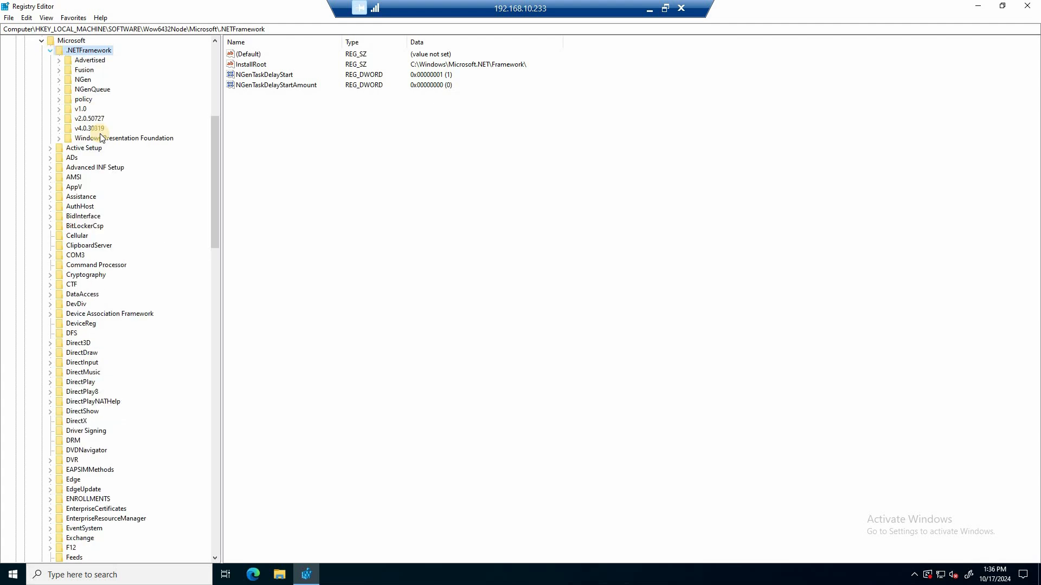
double_click(91, 129)
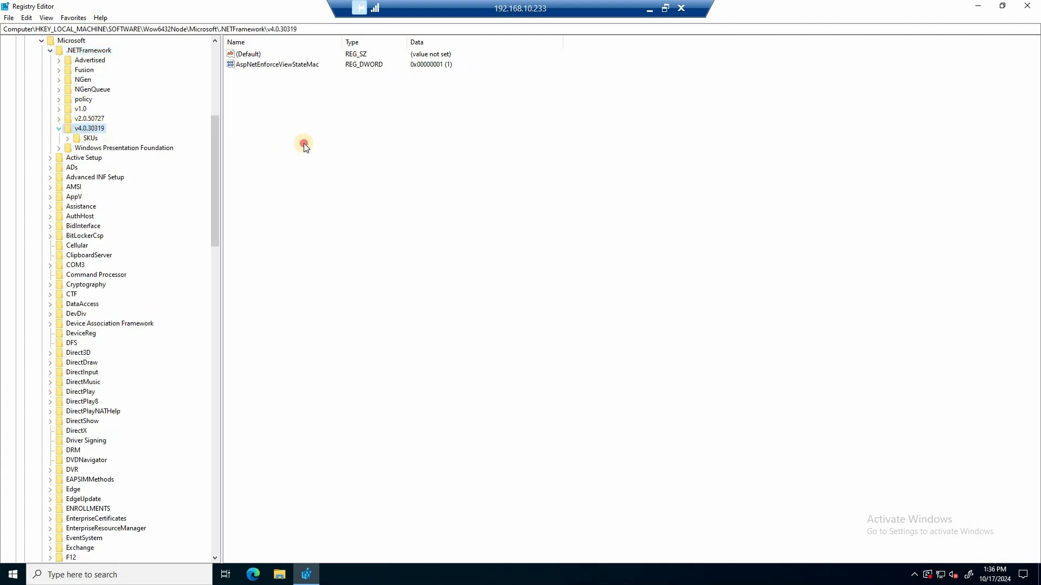
Add a DWORD (32-bit) value named SchUseStrongCrypto to the v4.0.30319 key under Wow6432Node.
left_click(281, 125)
right_click(281, 125)
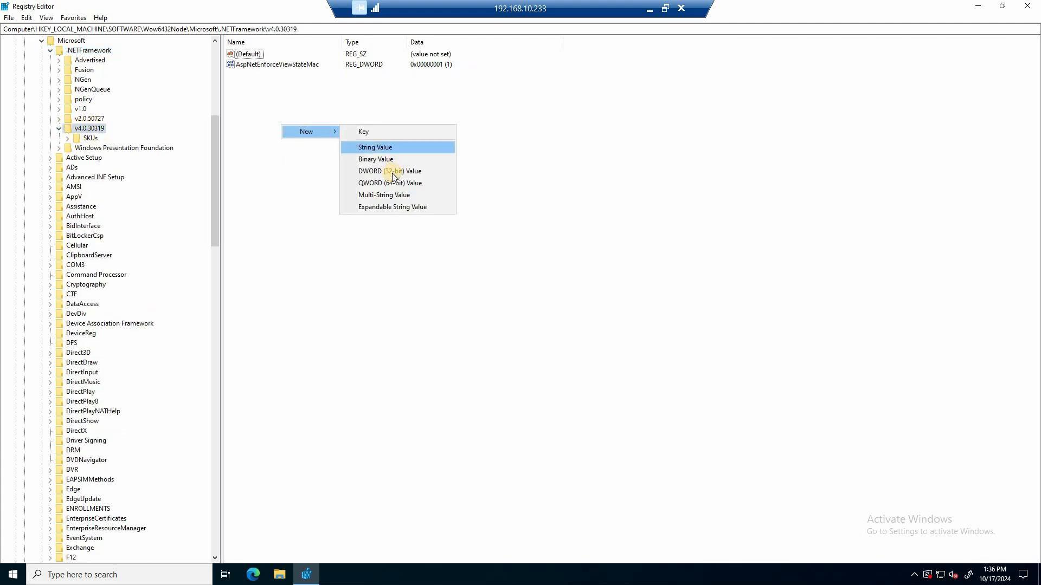
left_click(392, 174)
type("SchUseStrongCrypto")
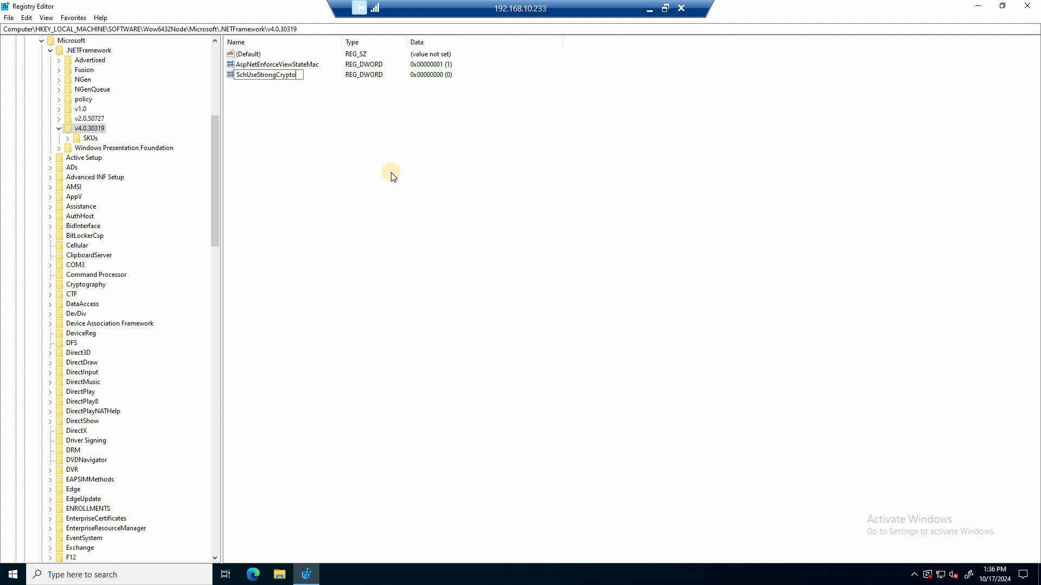
key("Return")
Set the data of the Wow6432Node SchUseStrongCrypto value to 1.
key("Return")
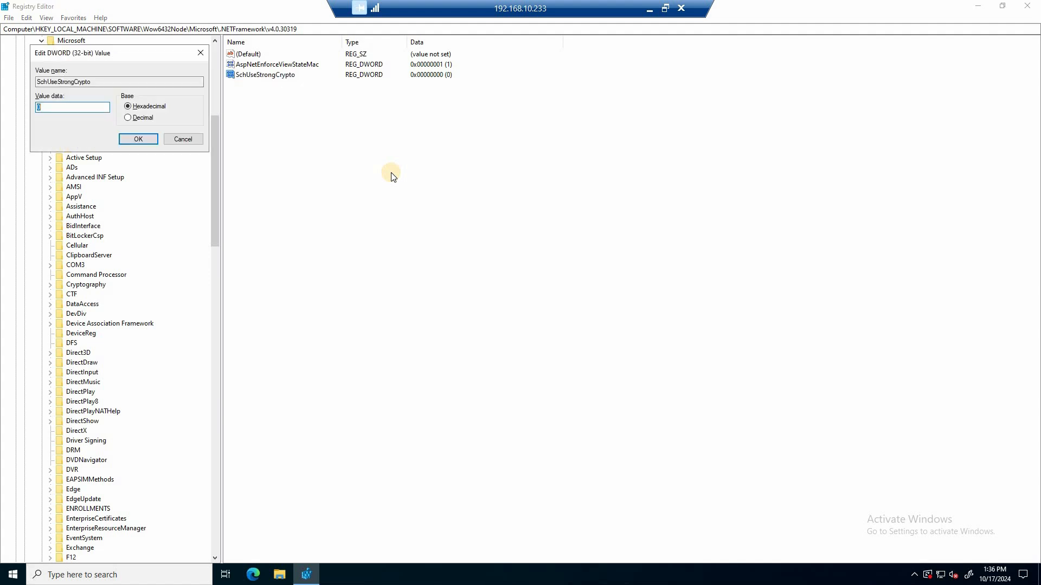
type("1")
key("Return")
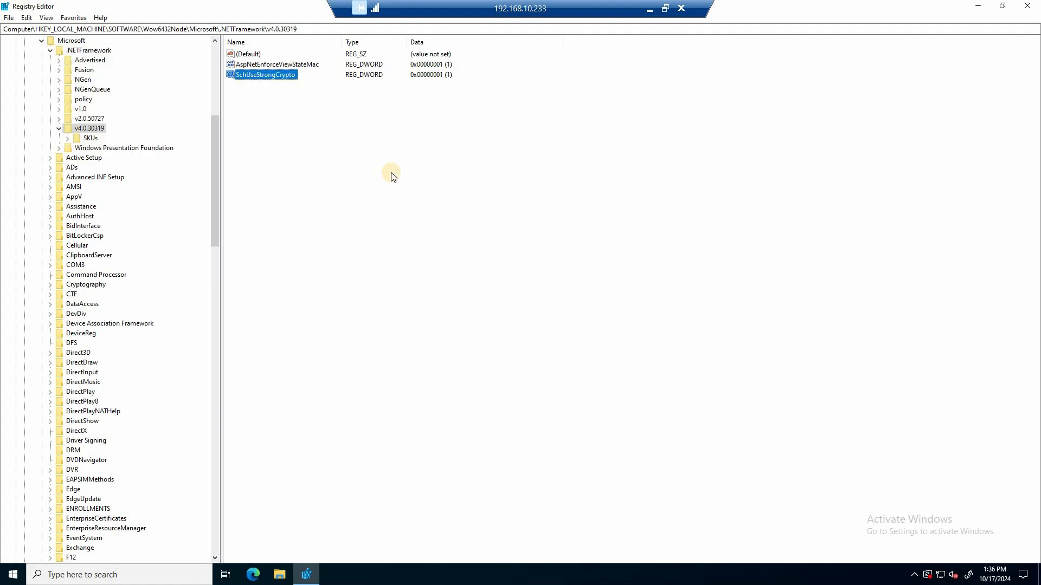
left_click(390, 173)
Collapse the expanded Wow6432Node and SOFTWARE branches and close Registry Editor.
scroll(116, 142, "up", 3)
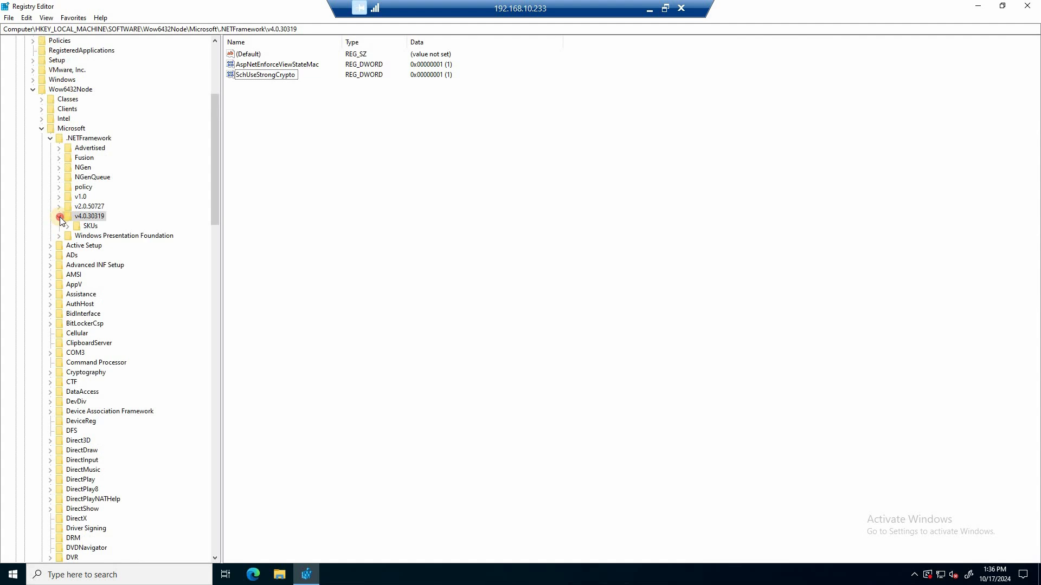
left_click(58, 216)
left_click(50, 138)
left_click(41, 129)
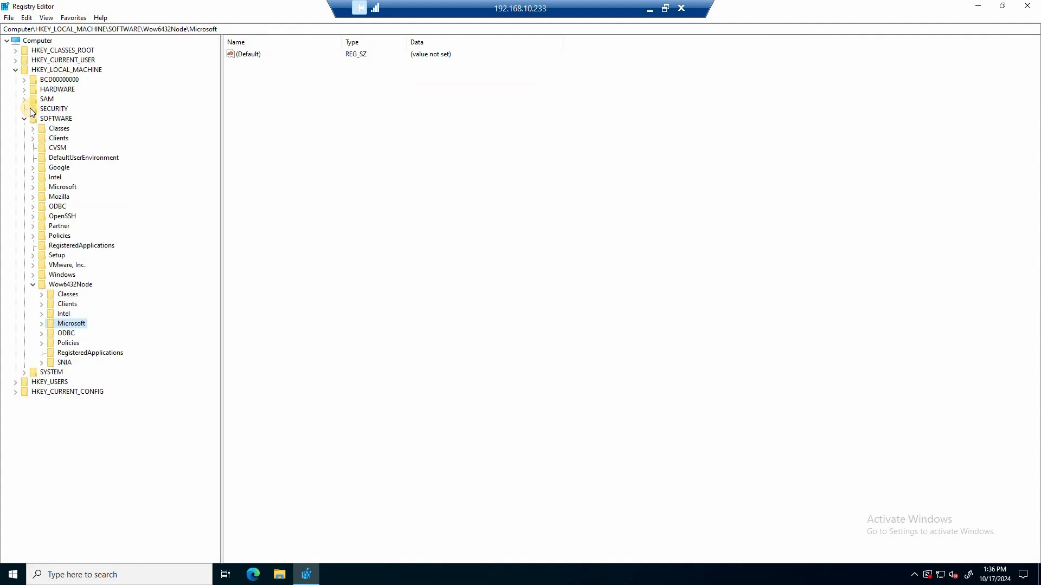
left_click(24, 119)
left_click(15, 70)
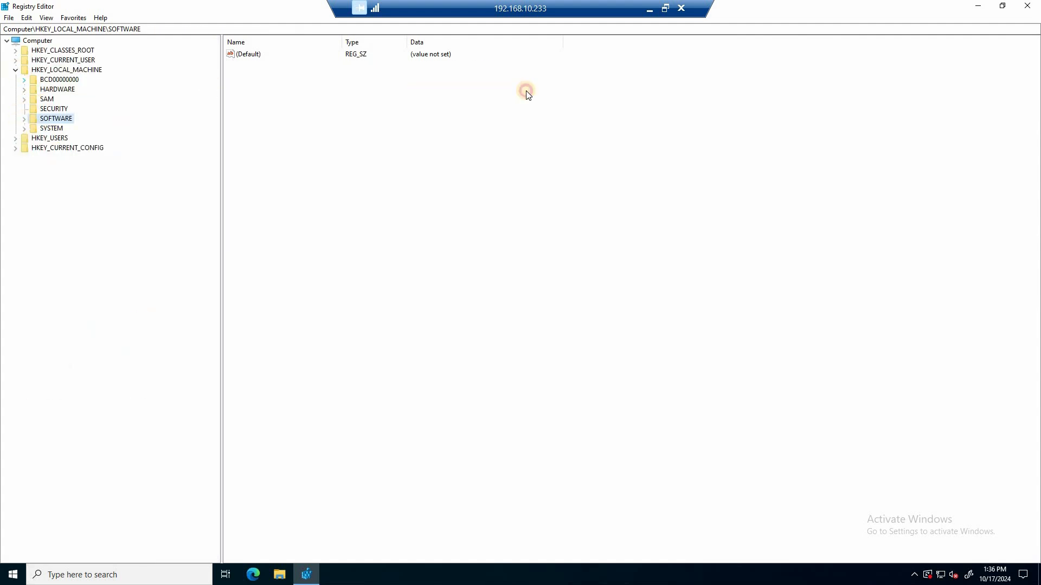
left_click(1027, 6)
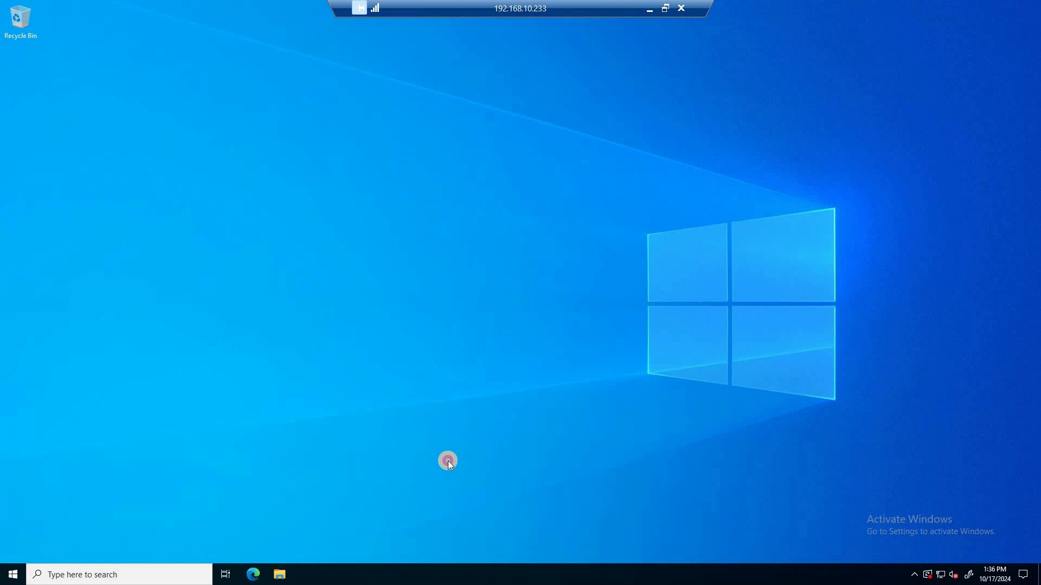
Open the Local Group Policy Editor and widen its policy tree so the full folder names fit.
left_click(13, 575)
type("gpo")
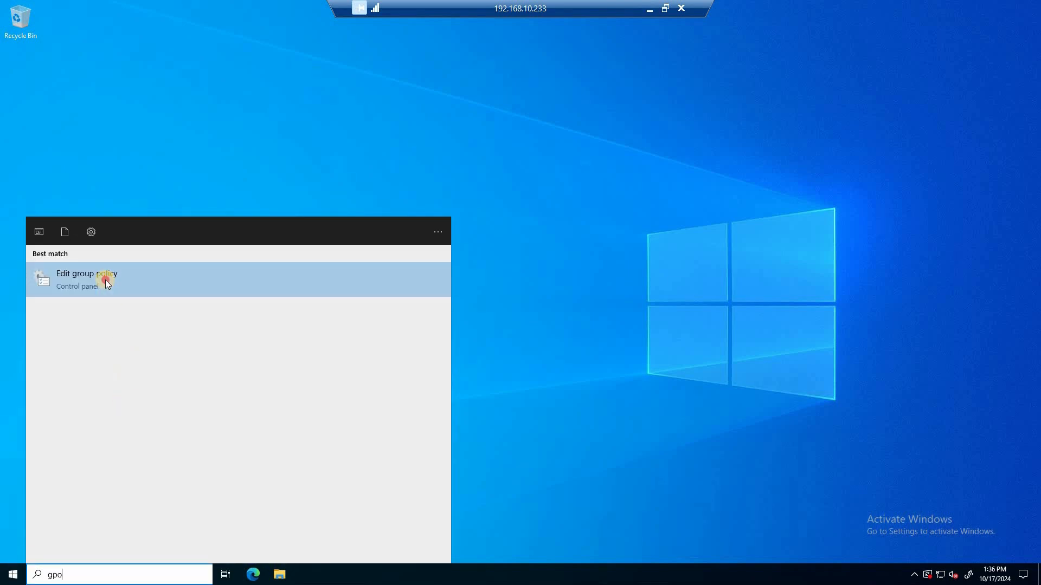
left_click(105, 280)
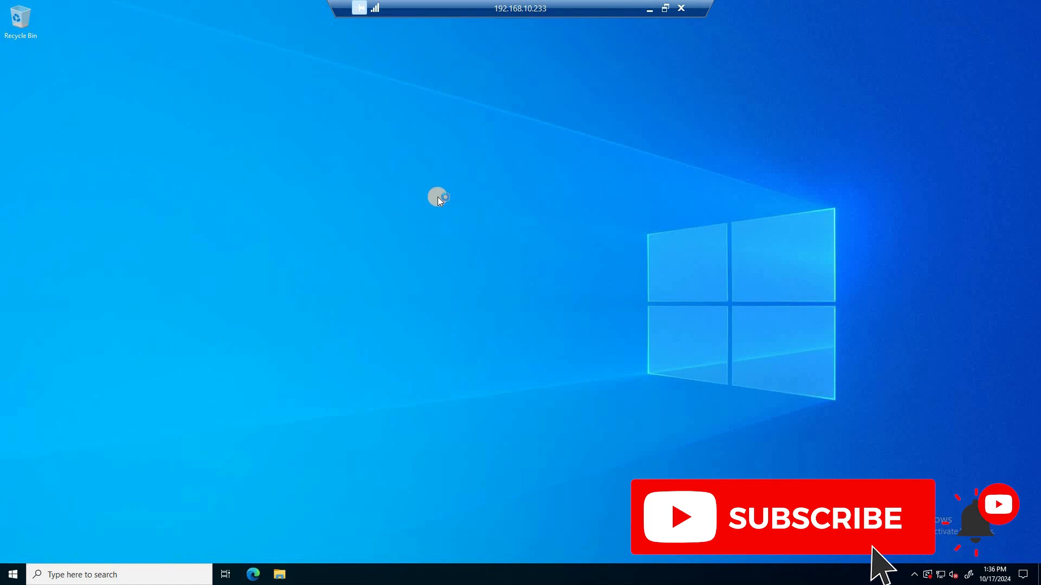
left_click(458, 92)
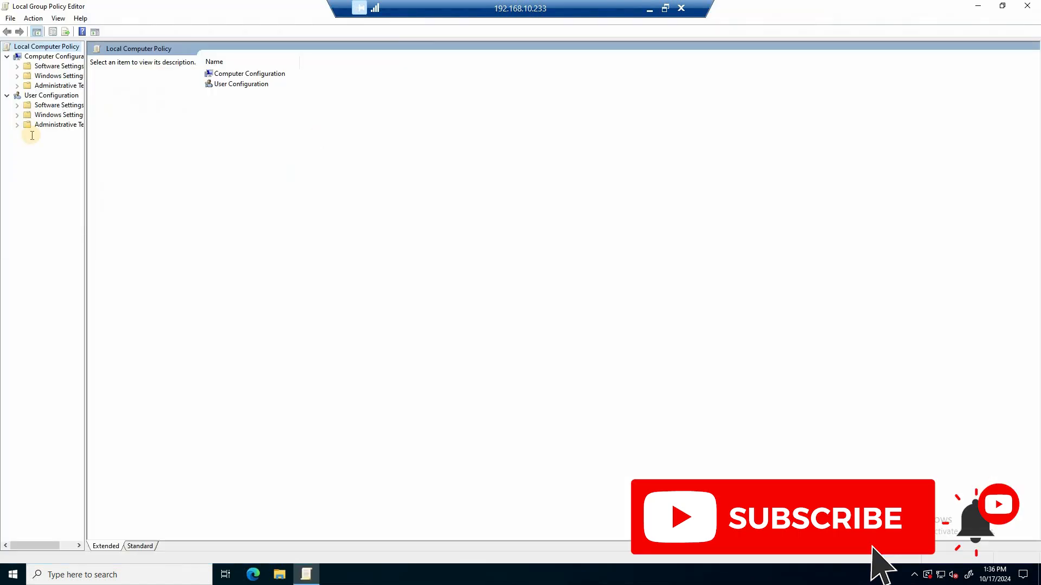
left_click_drag(90, 172, 207, 184)
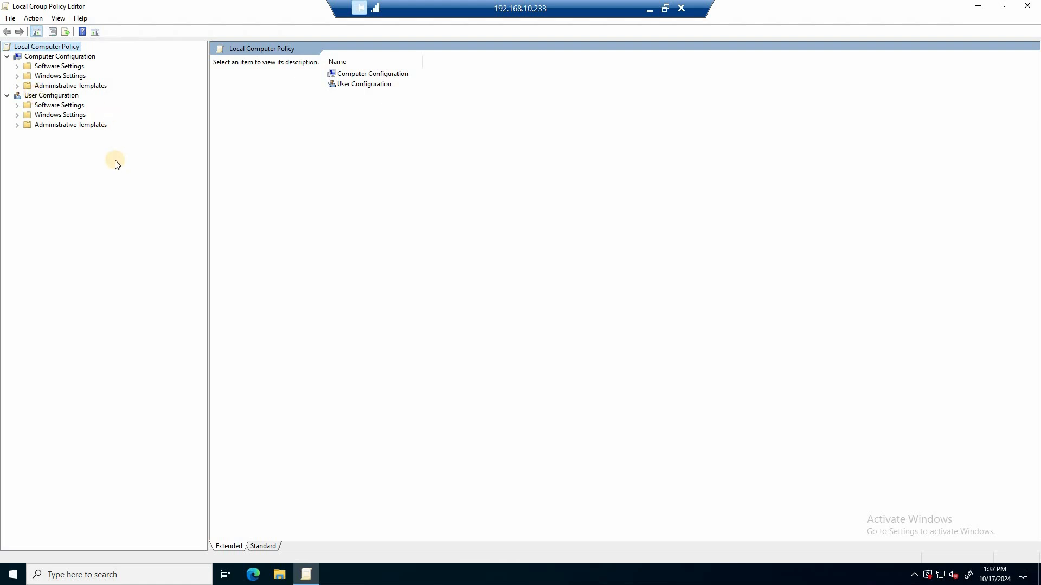
Go to Computer Configuration > Administrative Templates > Network > SSL Configuration Settings.
left_click(23, 86)
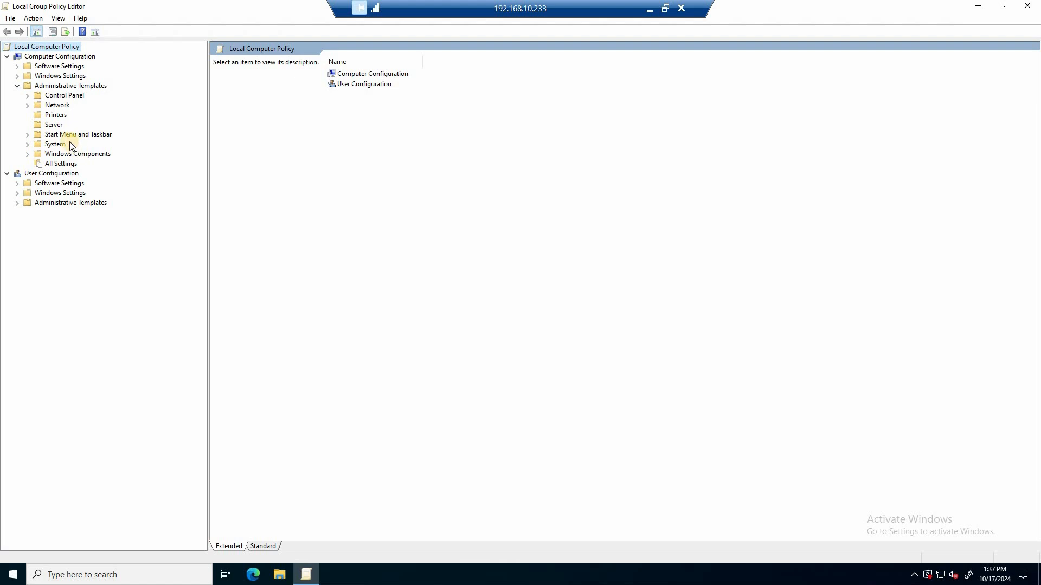
left_click(29, 106)
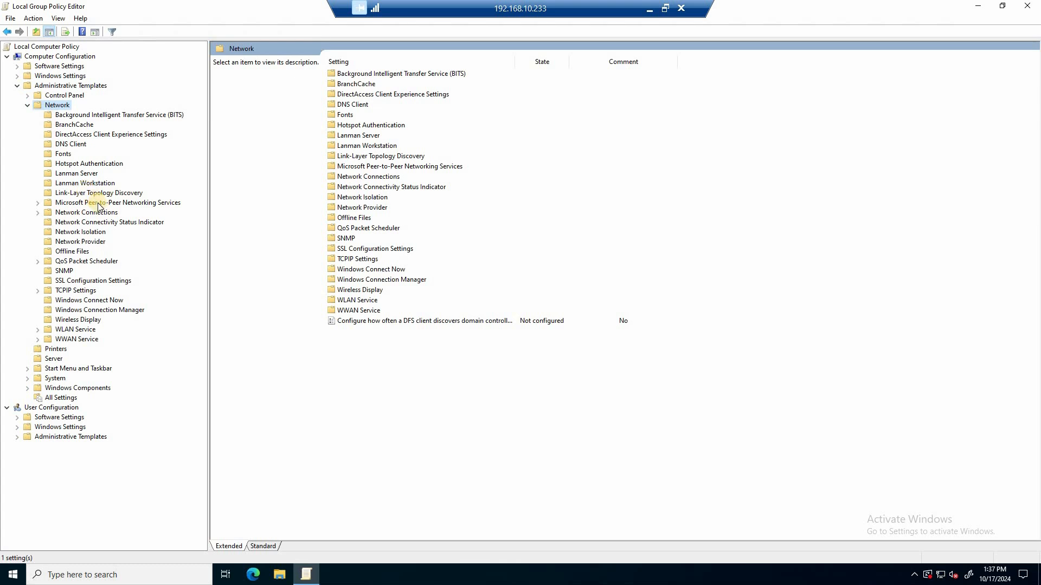
left_click(85, 281)
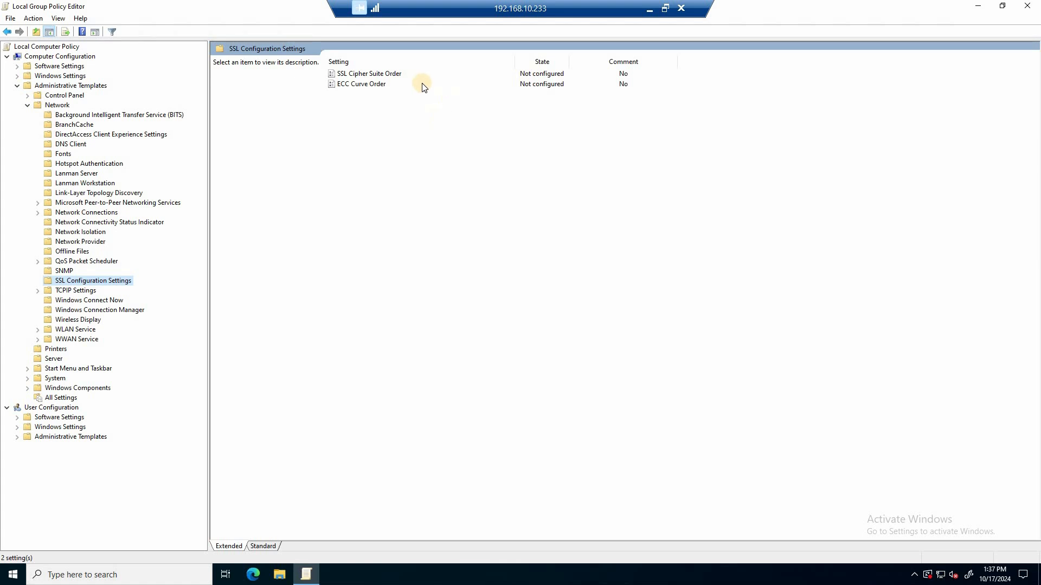
Set the SSL Cipher Suite Order policy to Enabled and check the end of its SSL Cipher Suites list.
left_click(397, 76)
left_click(396, 77)
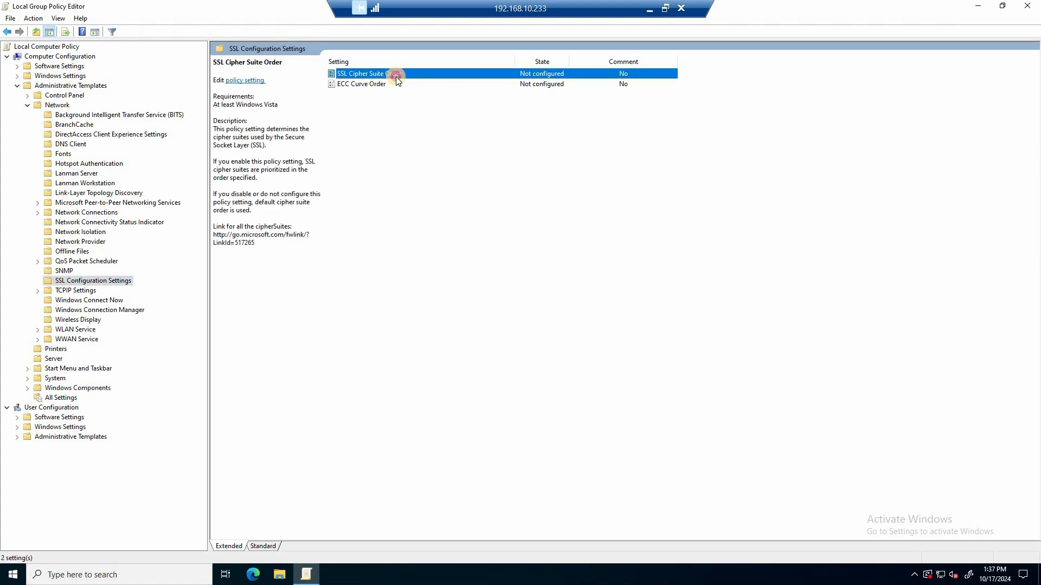
double_click(396, 76)
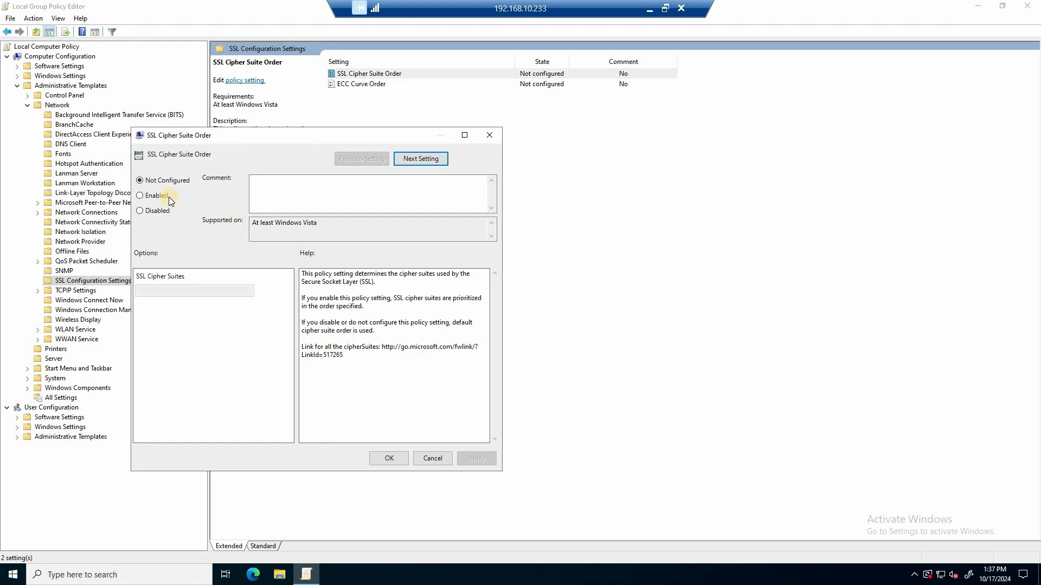
left_click(155, 195)
left_click_drag(310, 136, 523, 136)
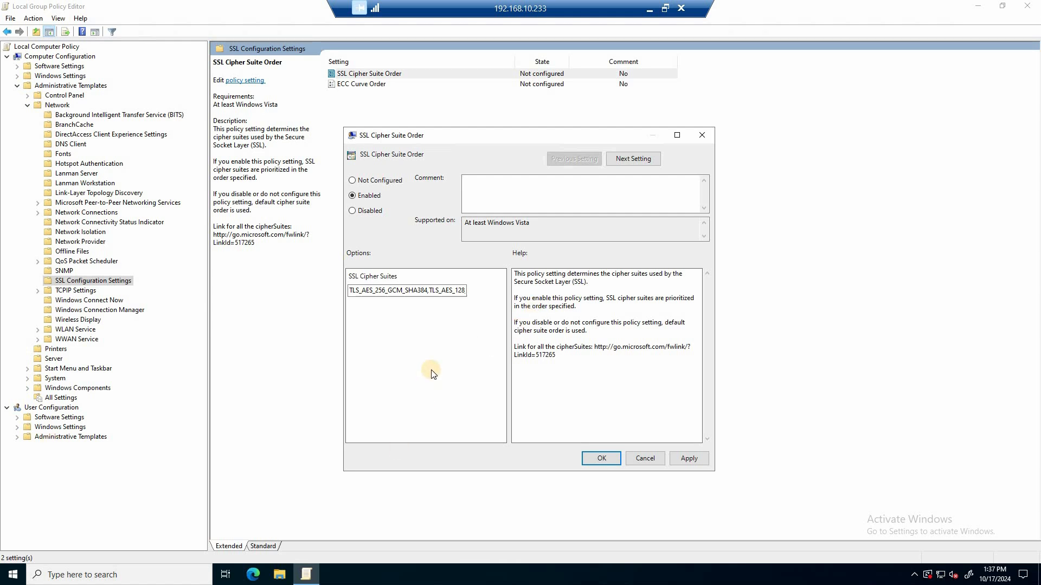
left_click(454, 290)
key("End")
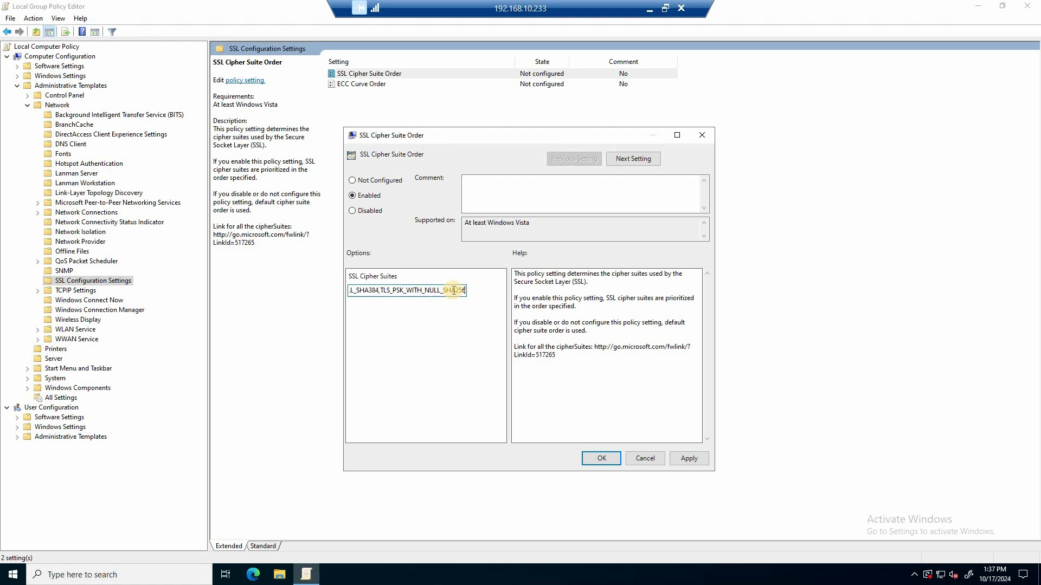
Apply the SSL Cipher Suite Order policy change and close the Local Group Policy Editor.
left_click(685, 459)
left_click(701, 463)
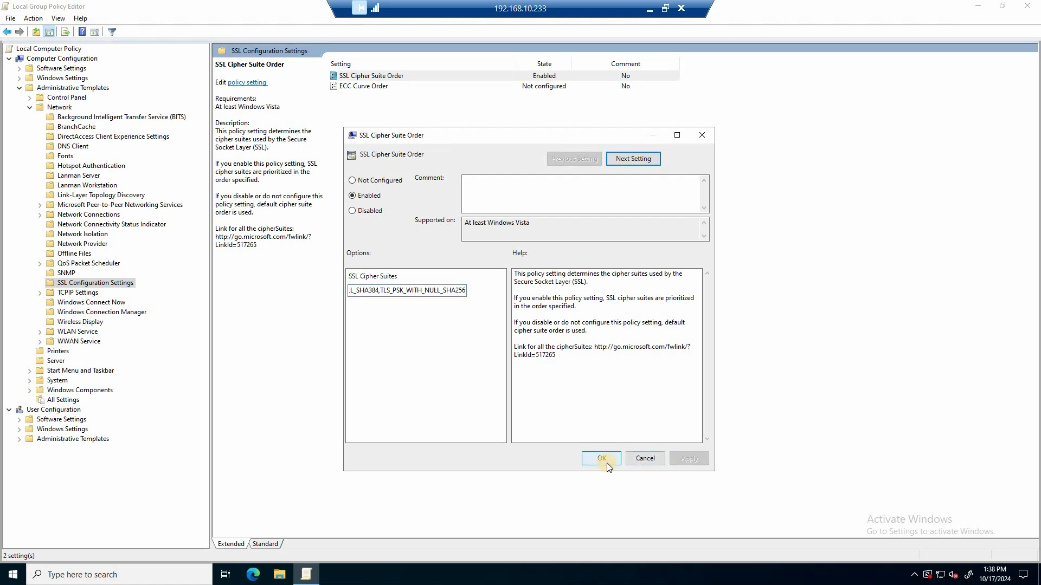
left_click(602, 459)
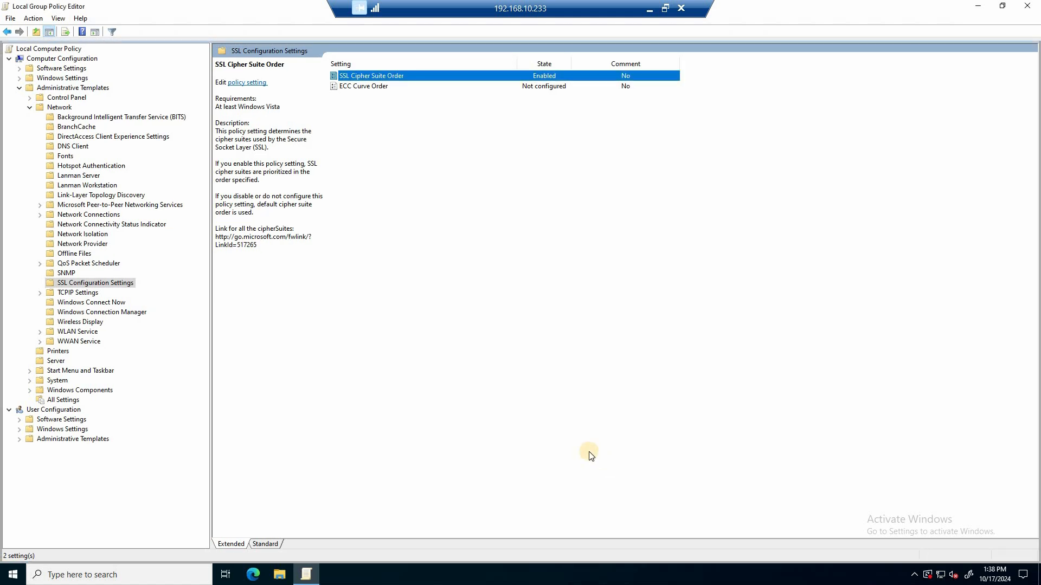
left_click(1027, 6)
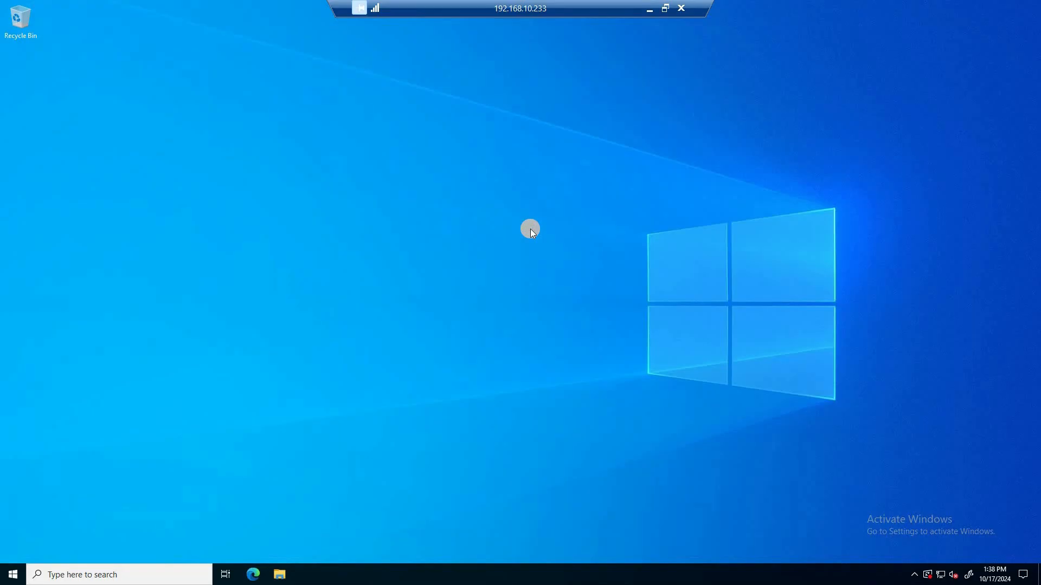